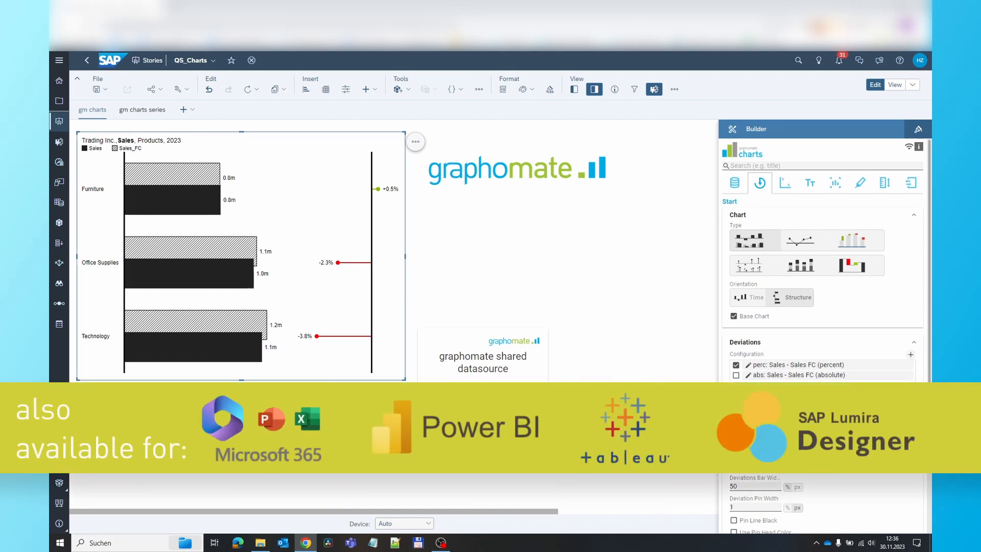
Move the graphomate shared datasource widget slightly up and to the left on the canvas, and delete the existing bar chart.
left_click(481, 366)
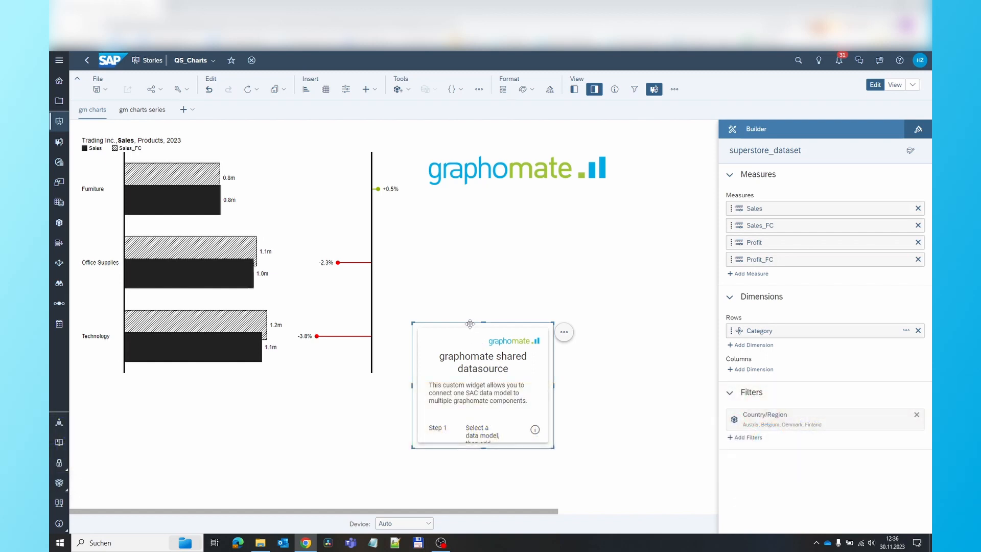
left_click_drag(472, 324, 465, 314)
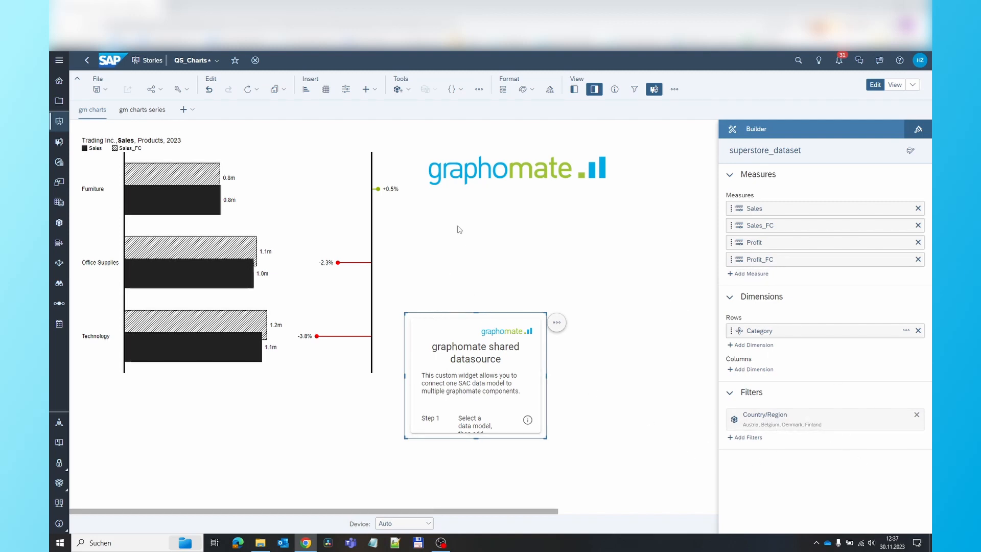
left_click(402, 243)
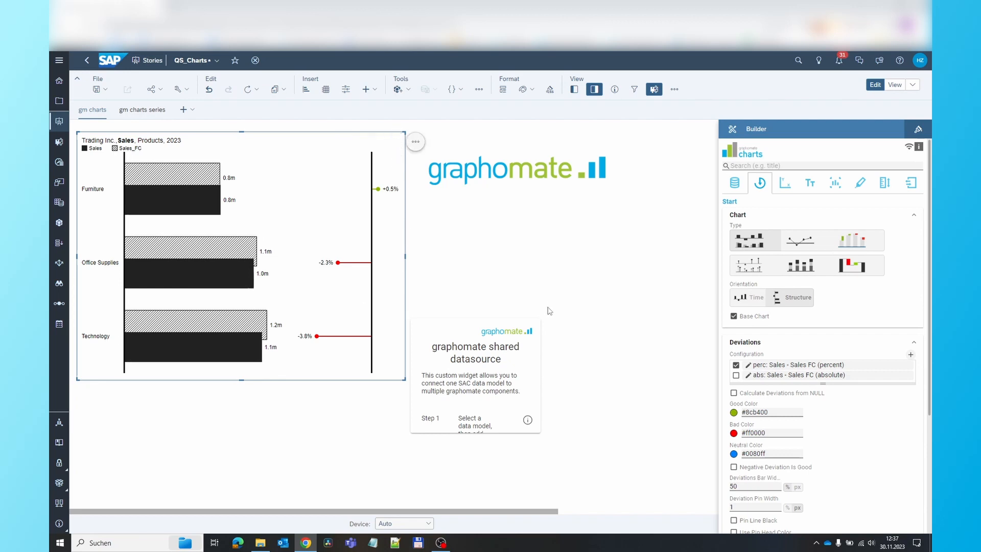
key("Delete")
Insert the graphomate-charts v1.20233.3 custom widget with the superstore_dataset model and enlarge it to fill the space beside the logo.
left_click(367, 89)
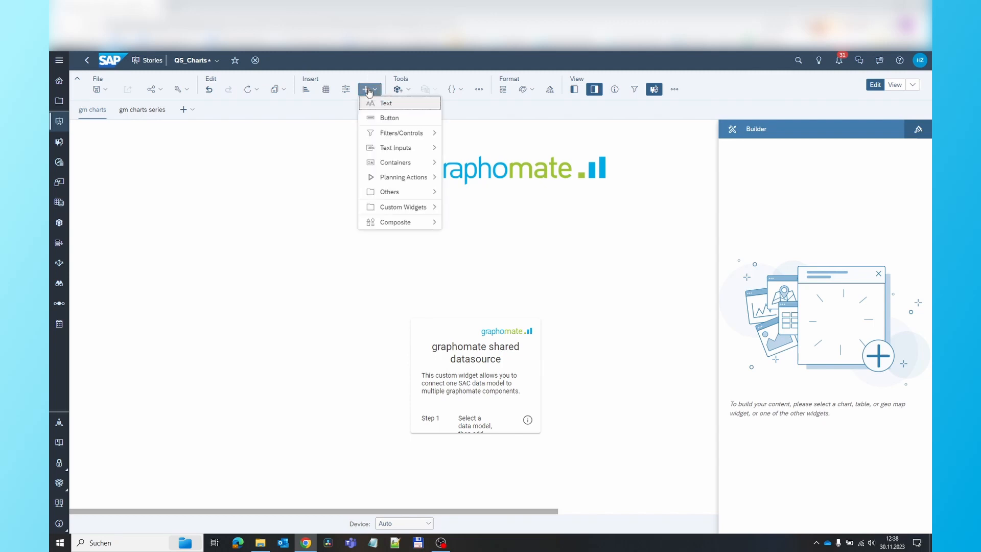
mouse_move(422, 212)
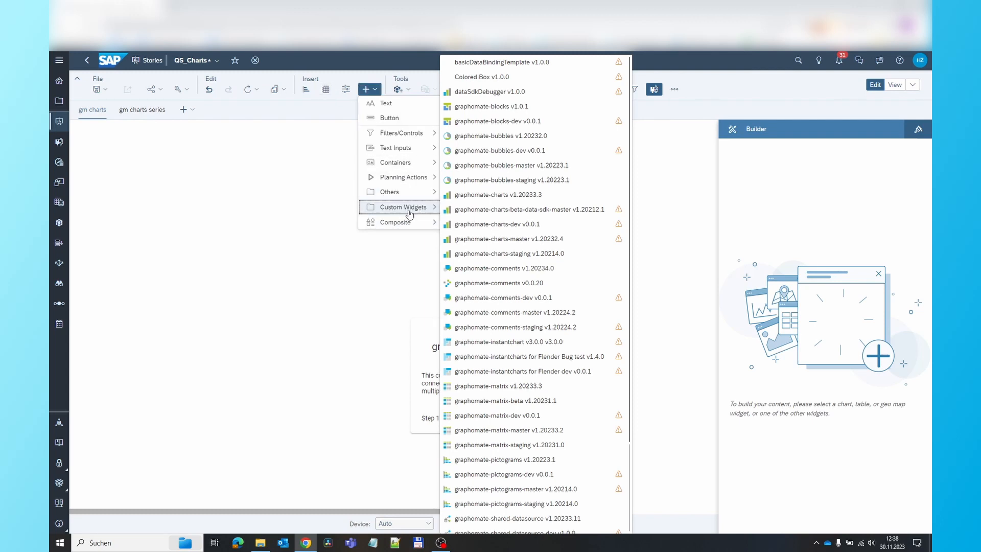
left_click(519, 198)
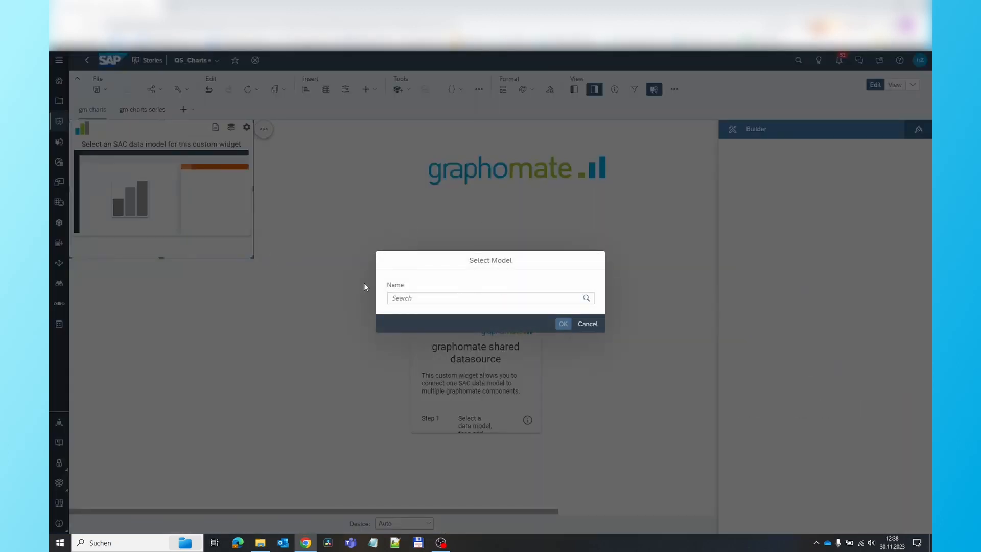
left_click(424, 330)
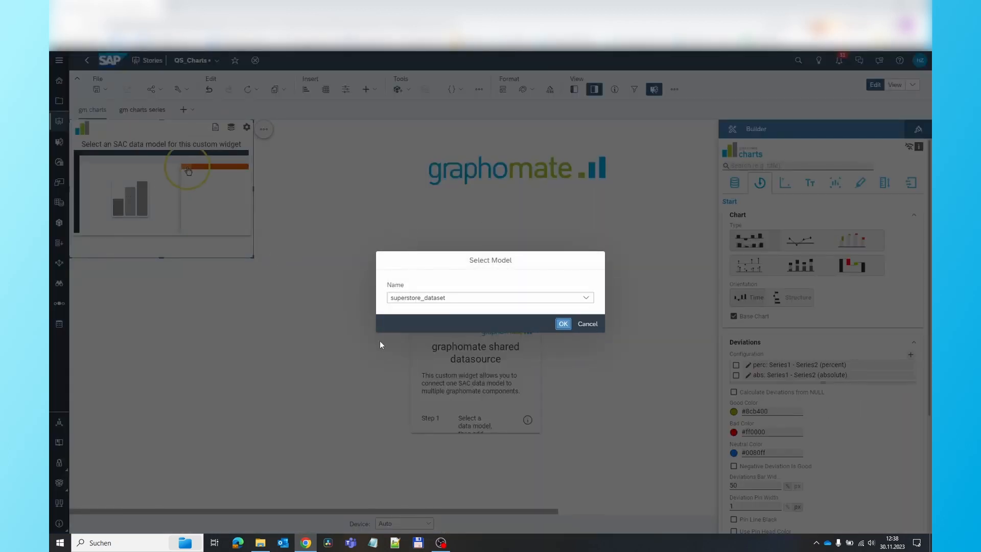
left_click(562, 323)
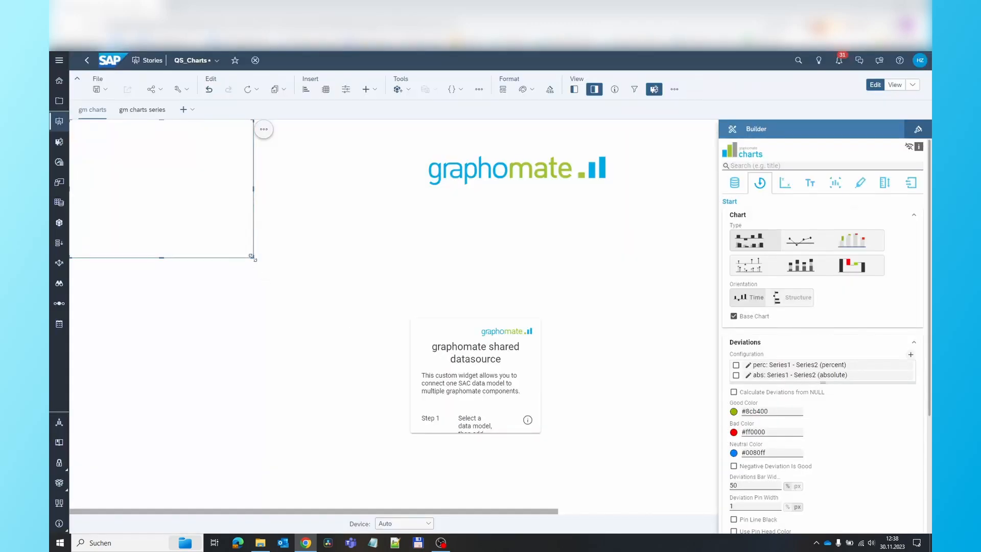
left_click_drag(254, 259, 390, 368)
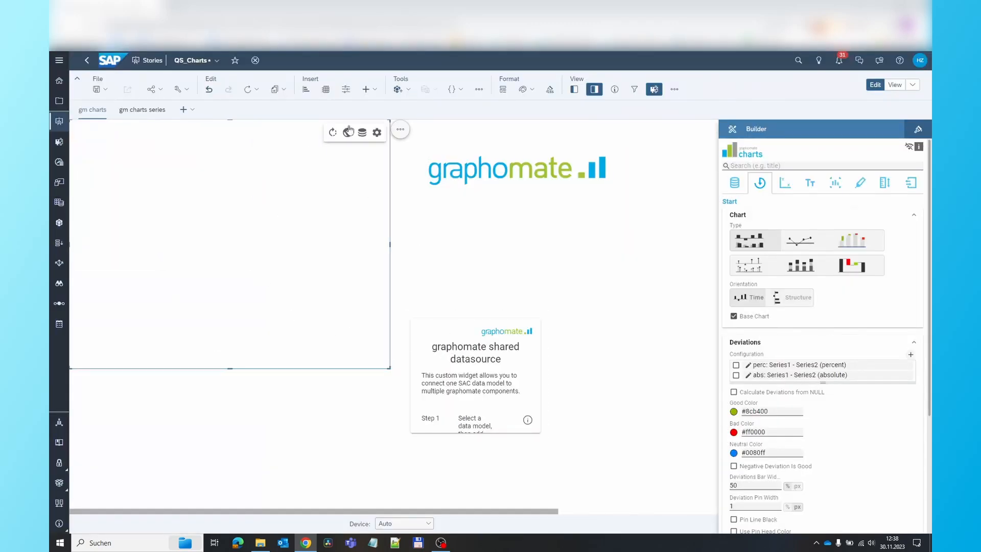
Add Sales and Sales_FC as the new chart's measures in its data settings.
left_click(363, 133)
left_click(332, 192)
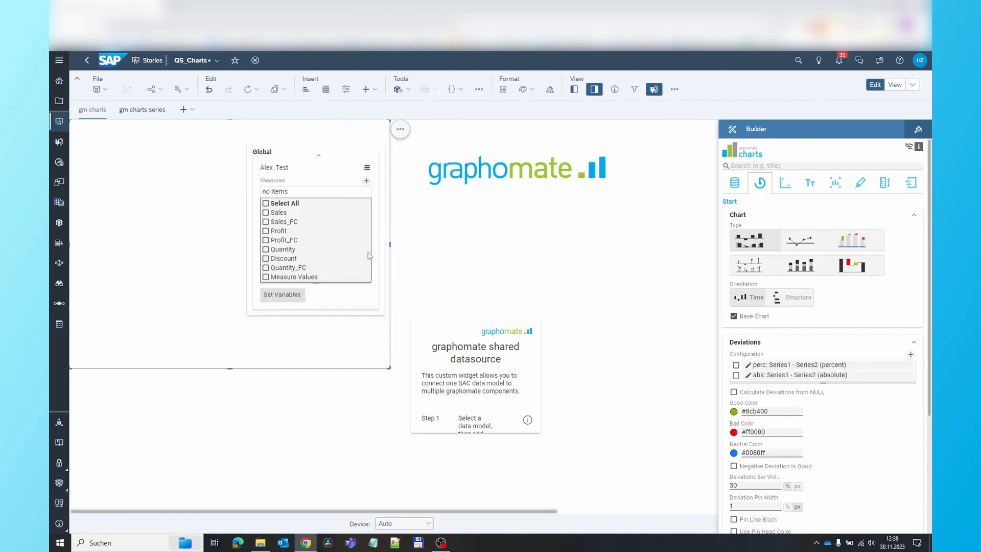
left_click(265, 213)
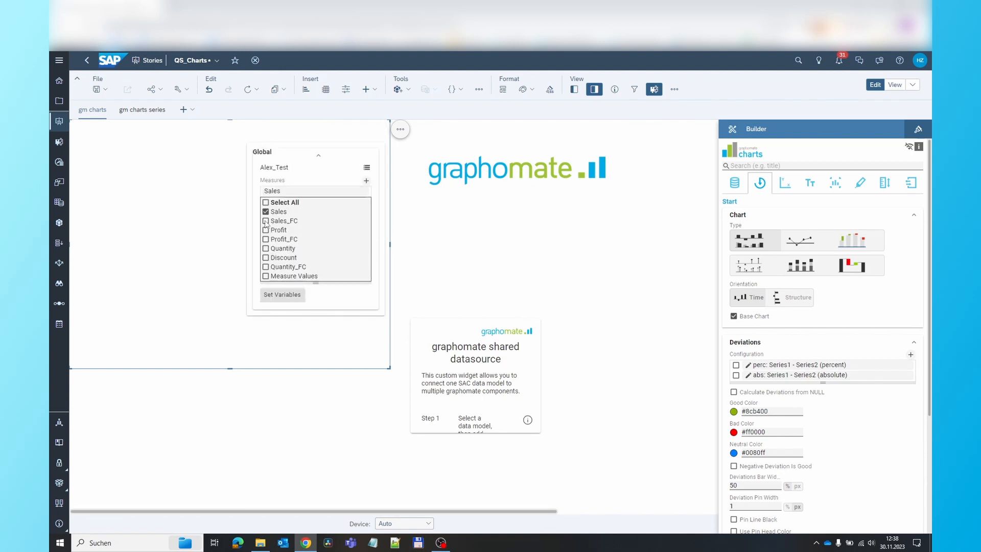
left_click(266, 221)
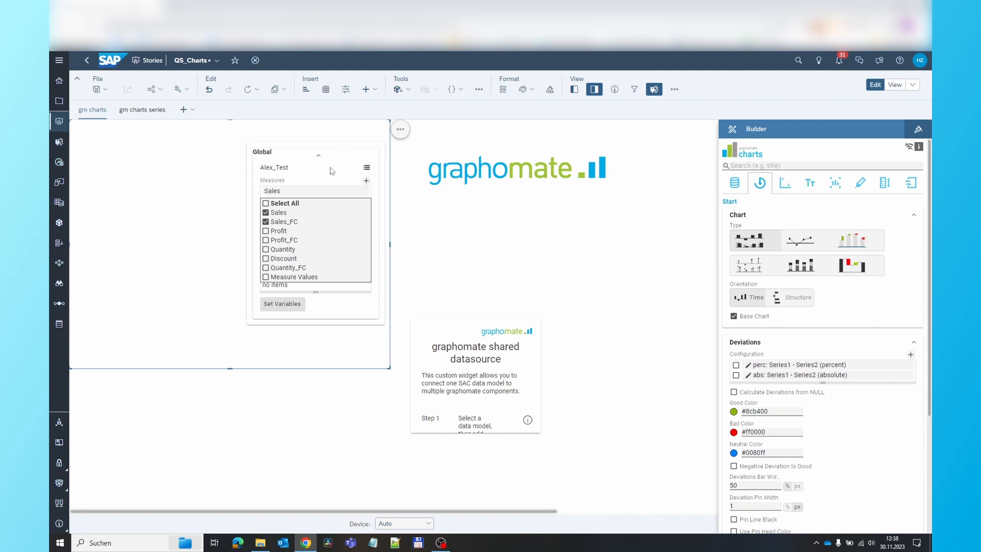
left_click(331, 171)
Assign the Category dimension to the chart's categories and close its data settings.
left_click(313, 232)
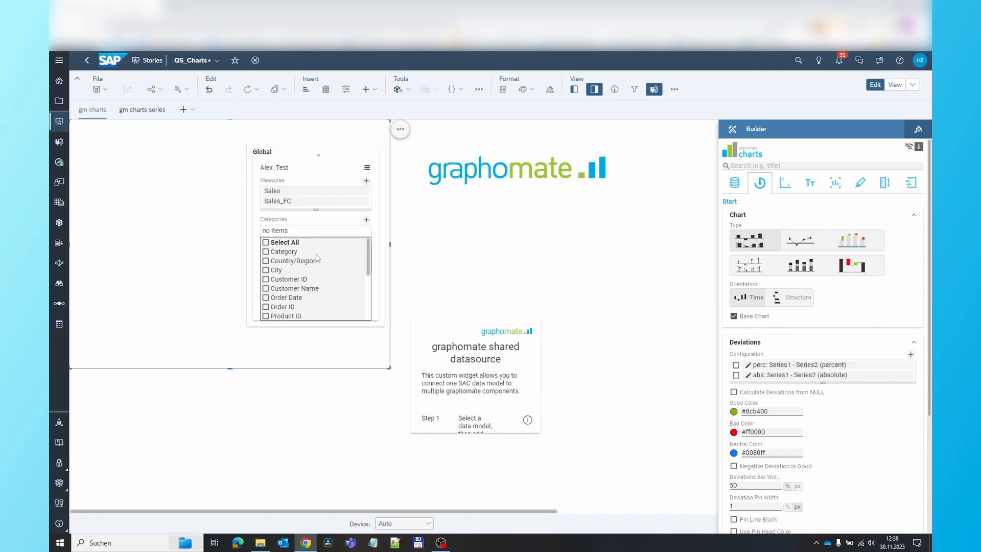
left_click(279, 251)
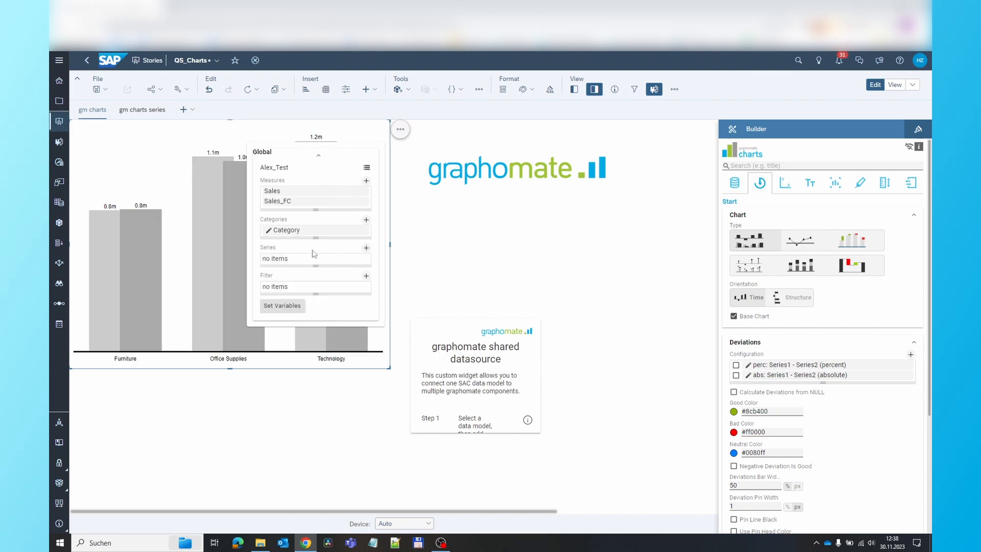
left_click(431, 169)
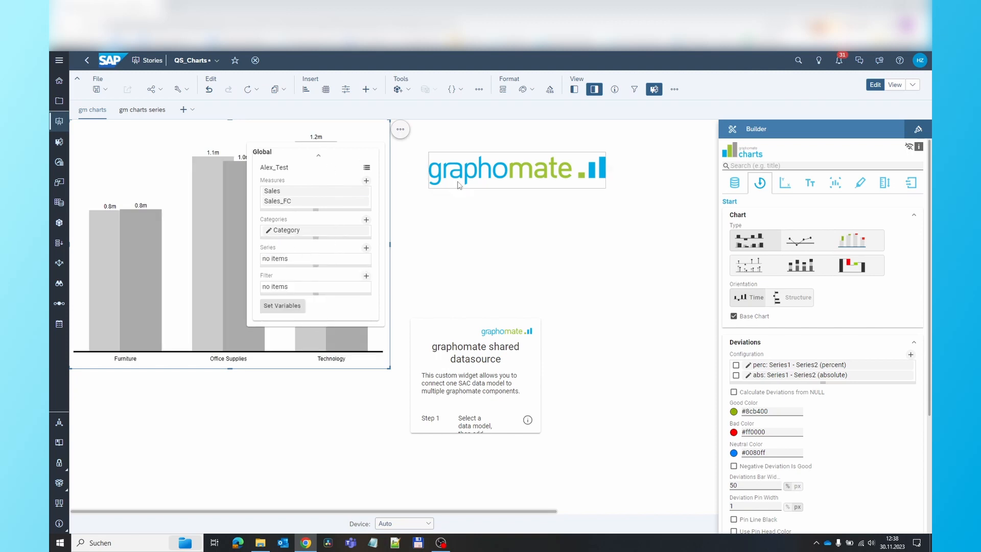
left_click(379, 217)
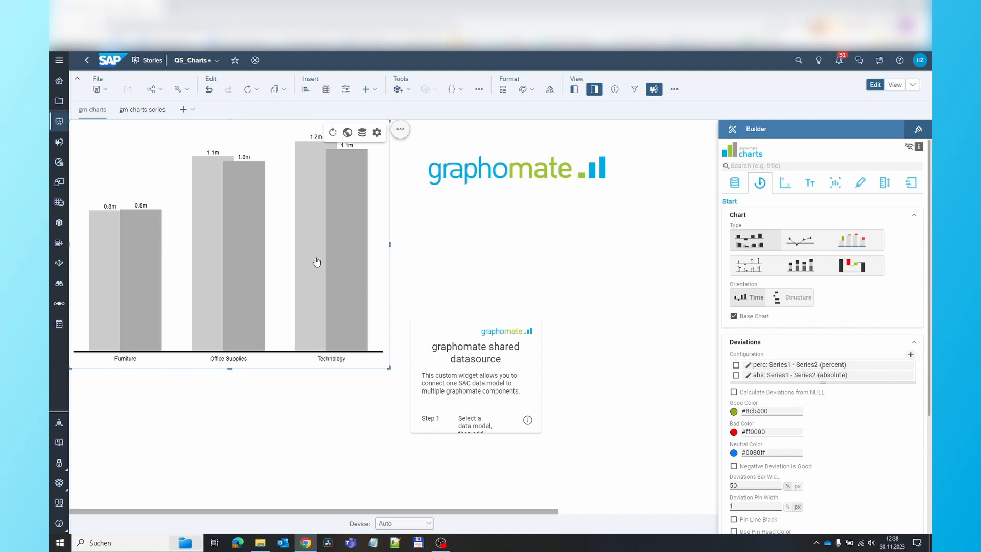
Rotate the chart to horizontal bars and move it slightly down and to the right, away from the page corner.
left_click(333, 133)
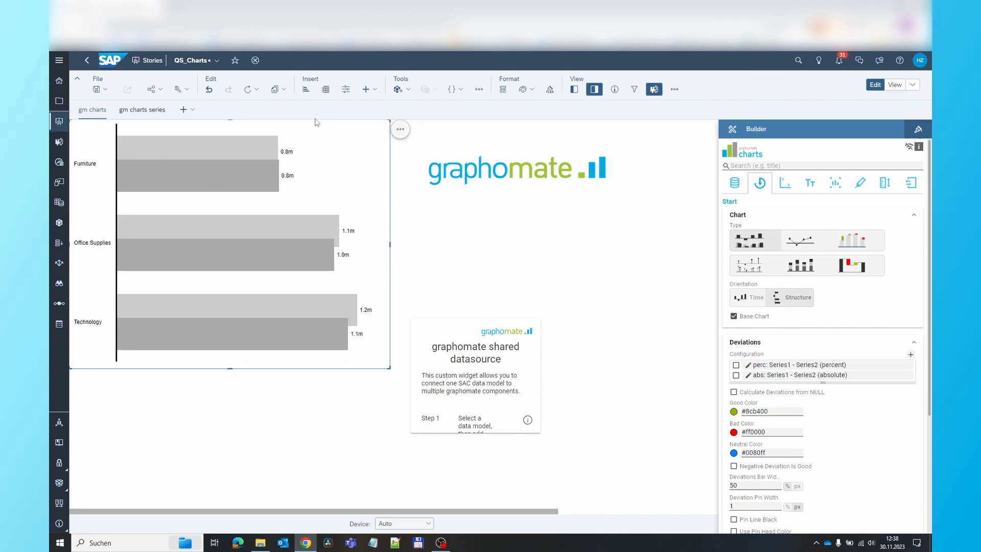
left_click_drag(315, 121, 323, 134)
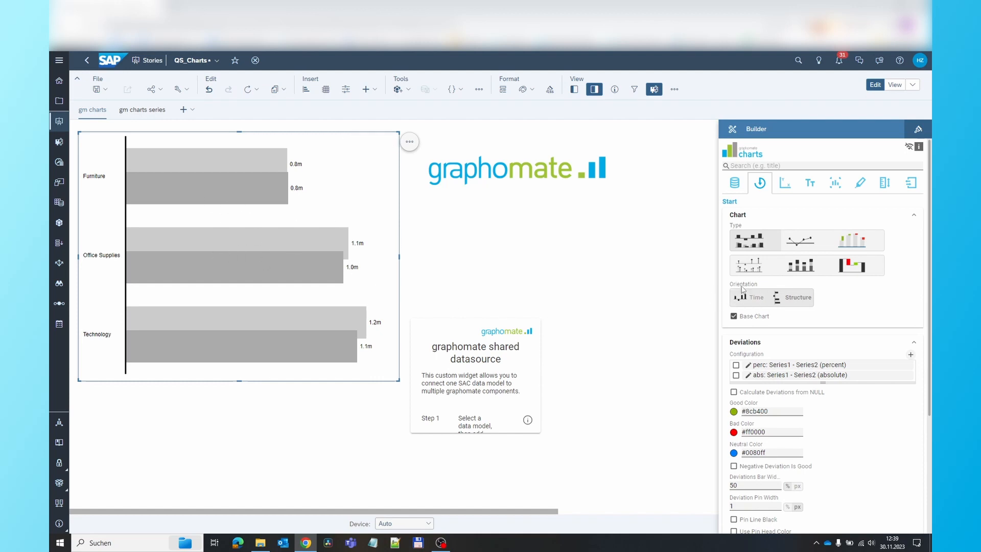
Try the line, deviation, pin, stacked and waterfall chart types and the Time orientation, and return to clustered bars in Structure orientation.
left_click(804, 243)
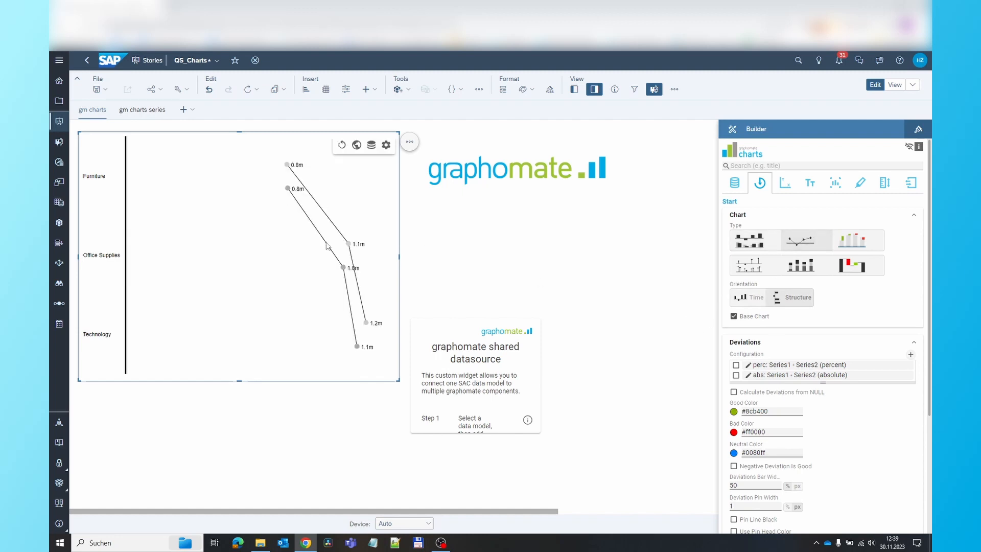
left_click(857, 240)
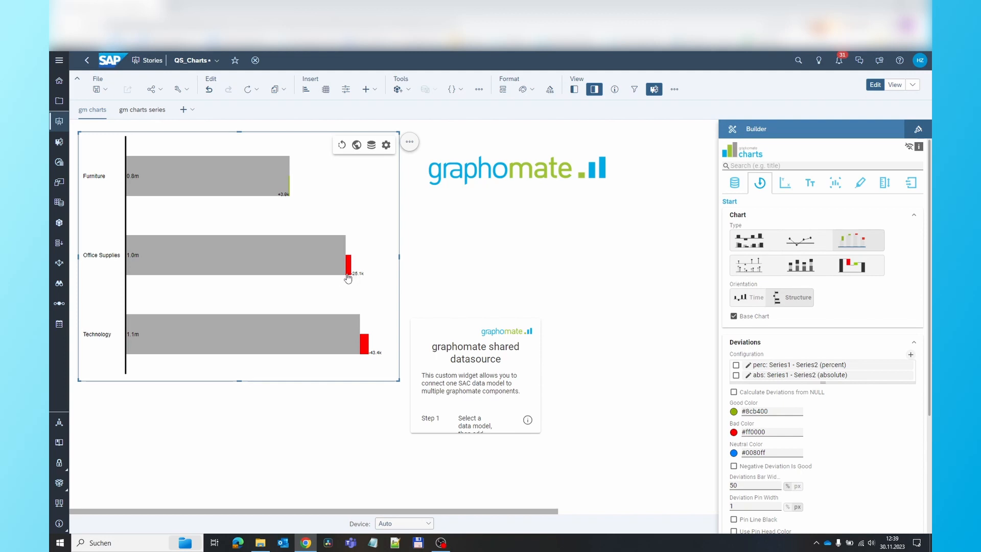
left_click(747, 267)
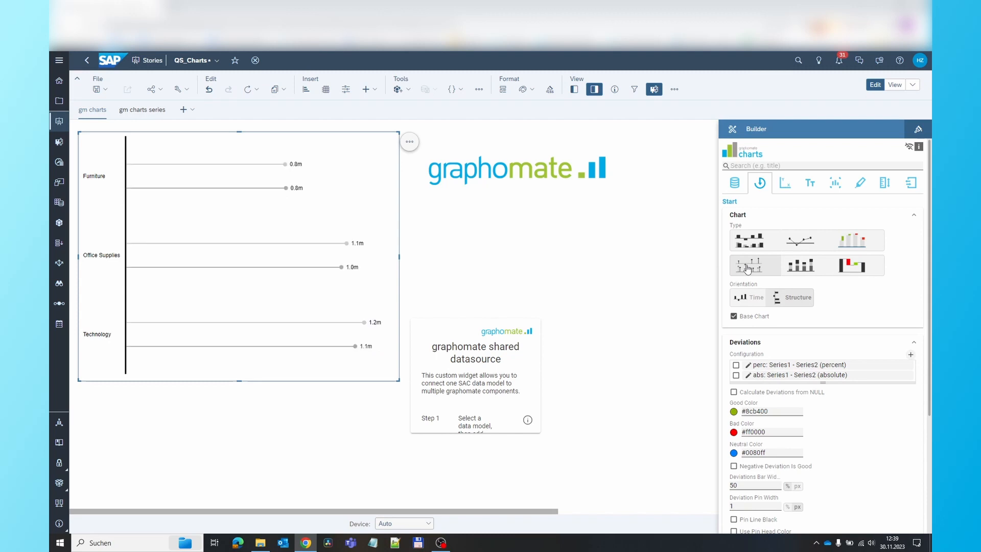
left_click(807, 269)
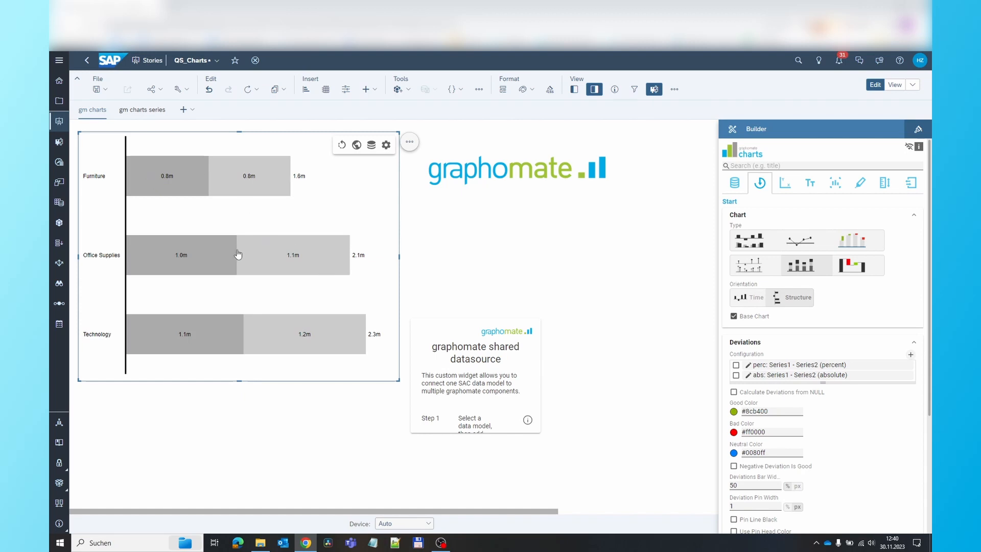
left_click(866, 265)
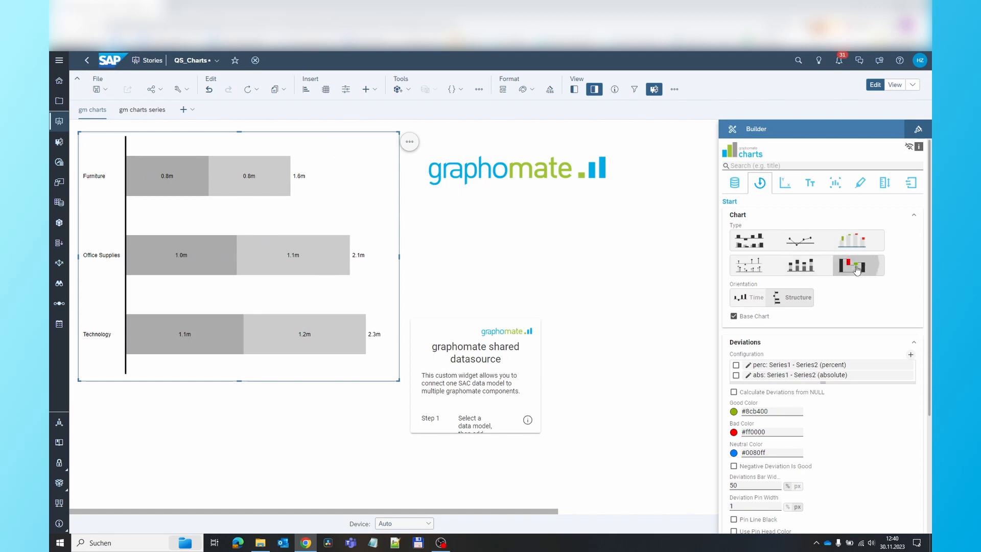
left_click(750, 297)
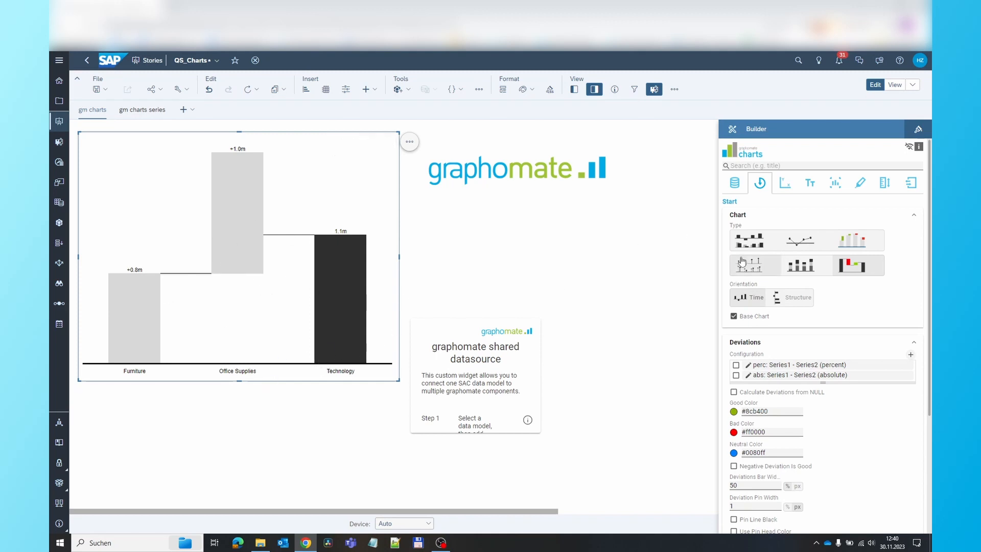
left_click(751, 241)
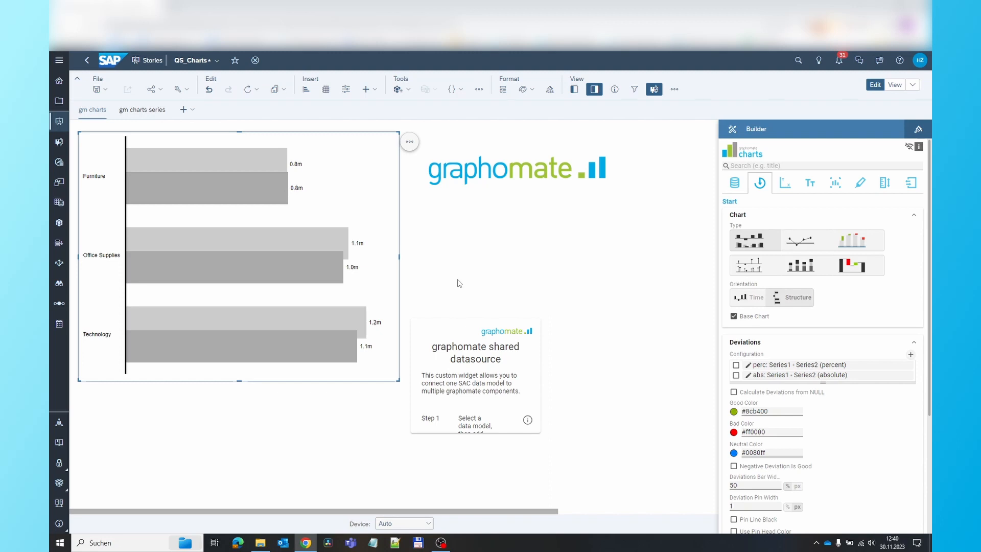
Enable the chart title and set its text to "Trading Inc., Sales/Sales FC, Product Categories, 2023".
mouse_move(379, 273)
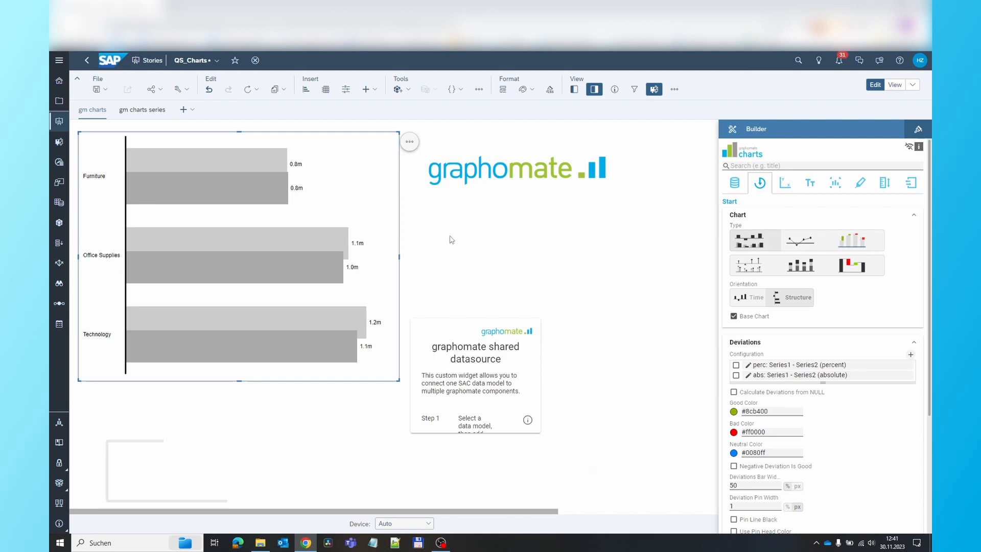
mouse_move(340, 240)
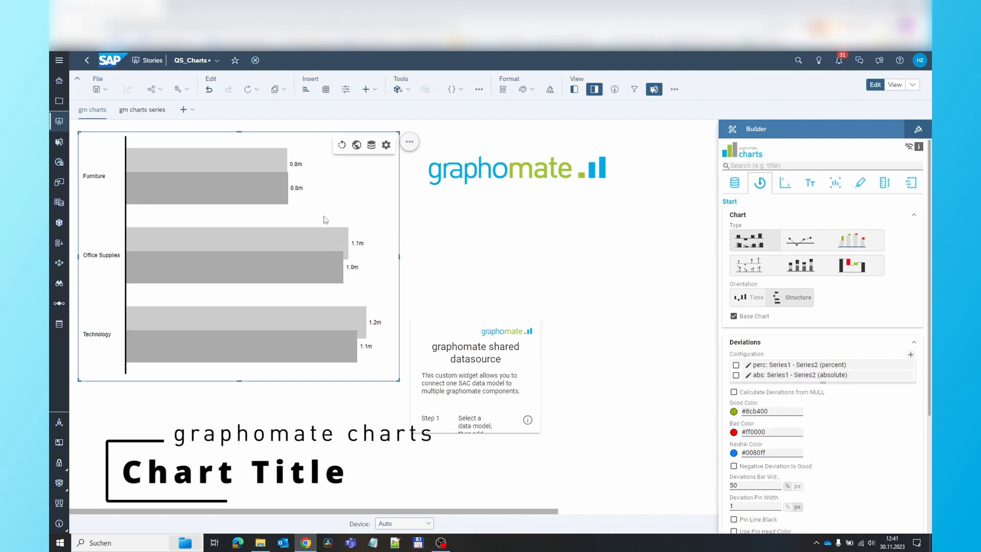
left_click(810, 183)
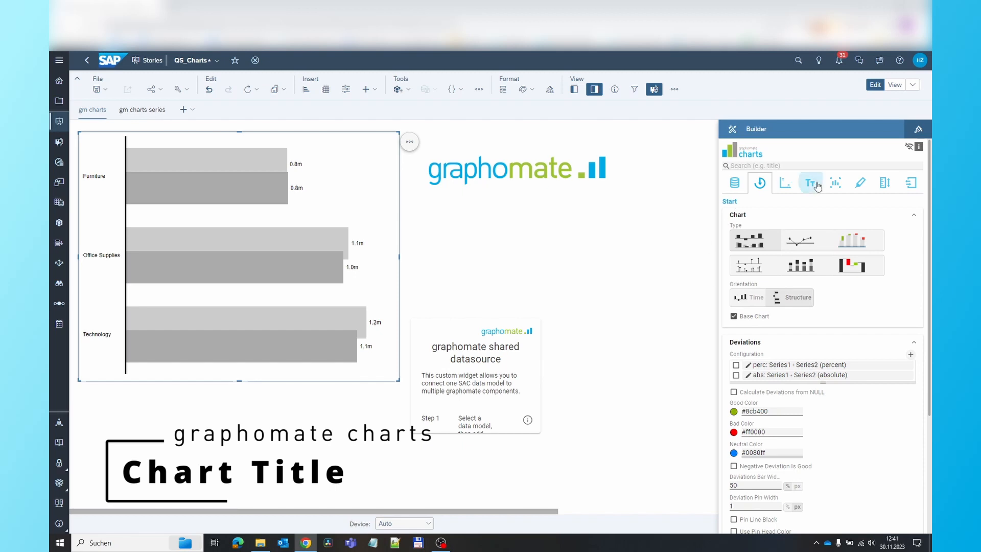
scroll(848, 353, "down", 5)
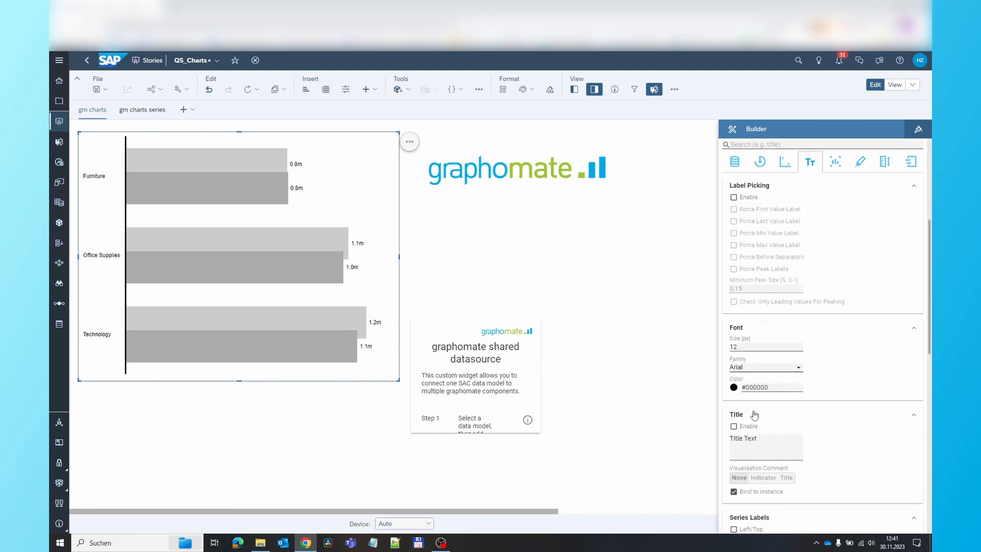
left_click(733, 426)
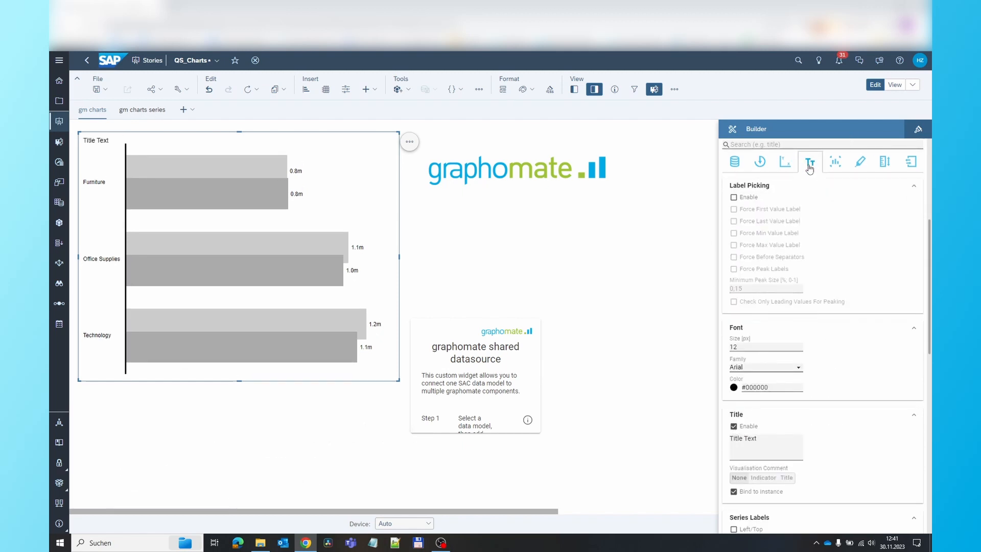
triple_click(769, 443)
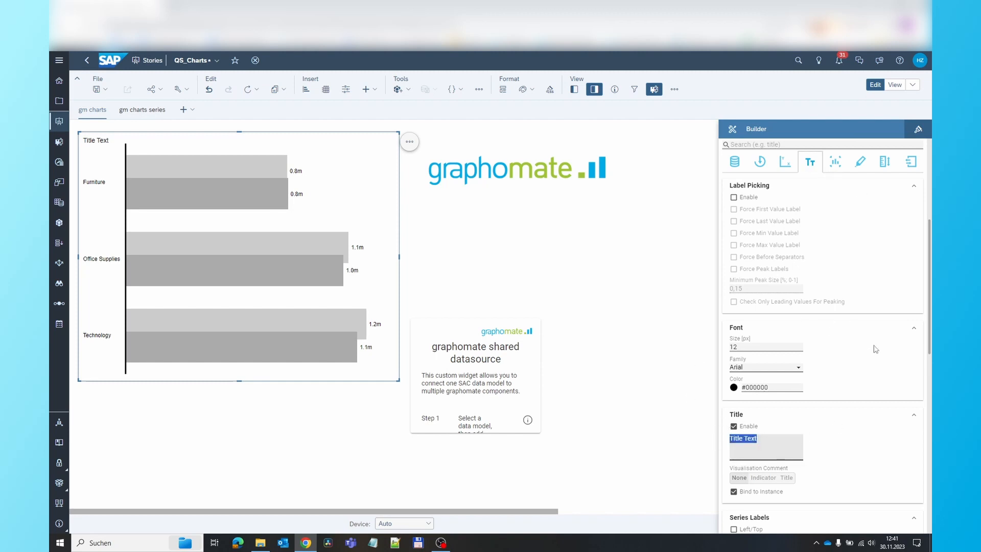
type("Trading Inc., Sales/Sales")
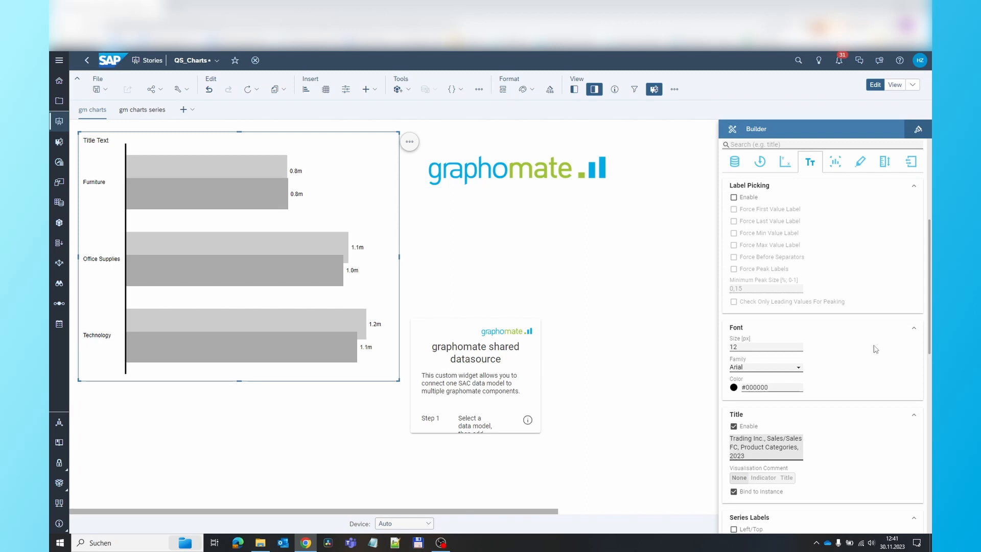
left_click(832, 449)
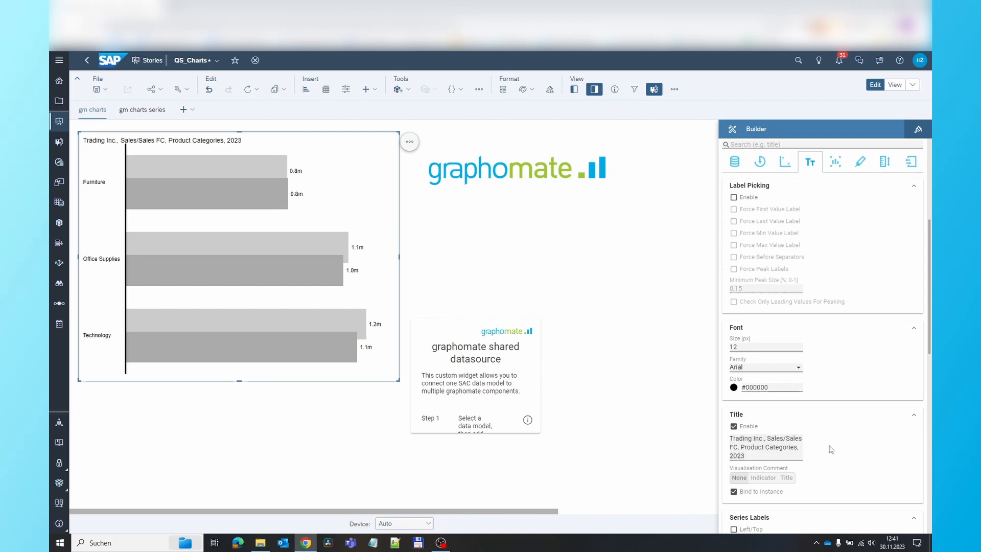
Make "Sales/Sales FC" bold in the chart title by enclosing it in <b> and </b> tags.
left_click(774, 438)
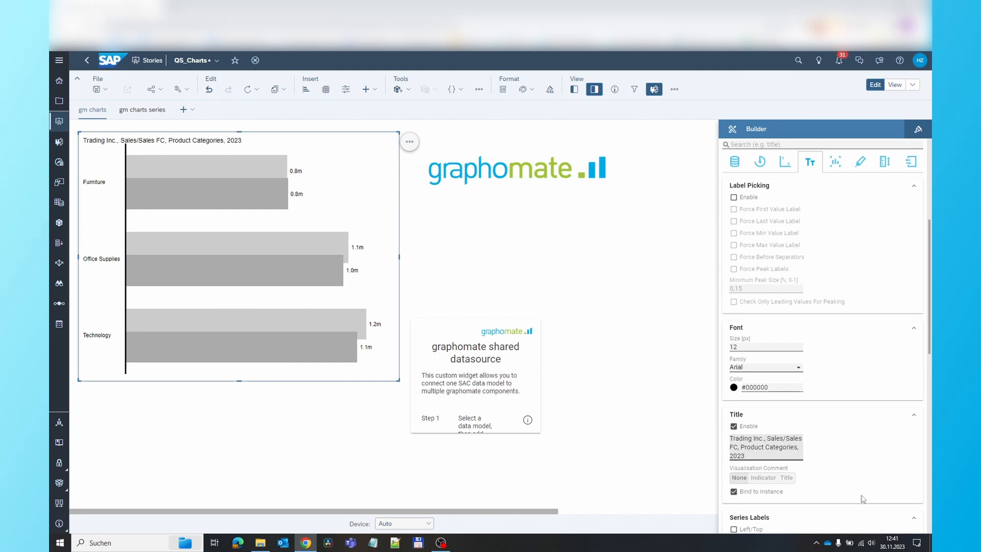
type("<")
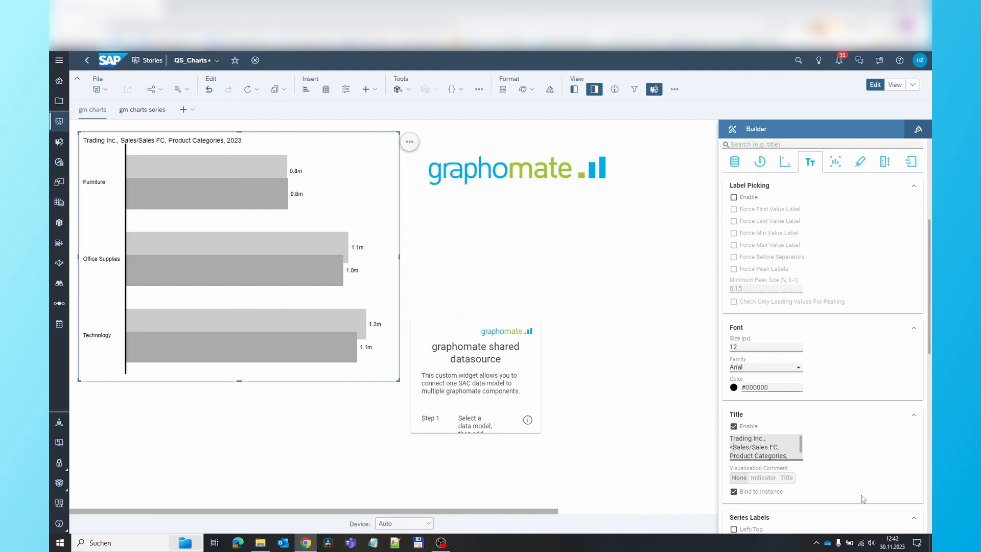
type("b>")
type("/b>")
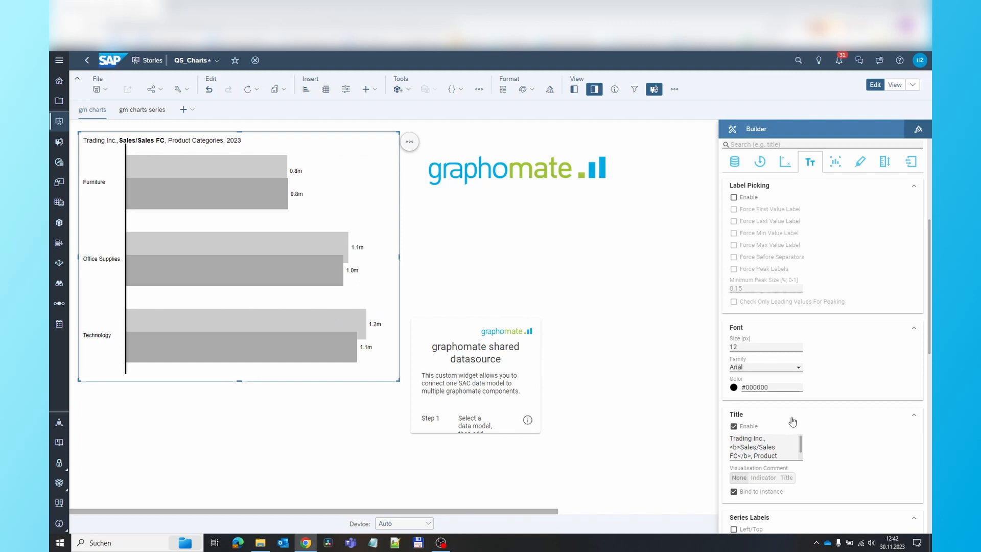
Label the chart's first data series Sales and assign it the AC scenario.
left_click(811, 166)
scroll(913, 395, "down", 10)
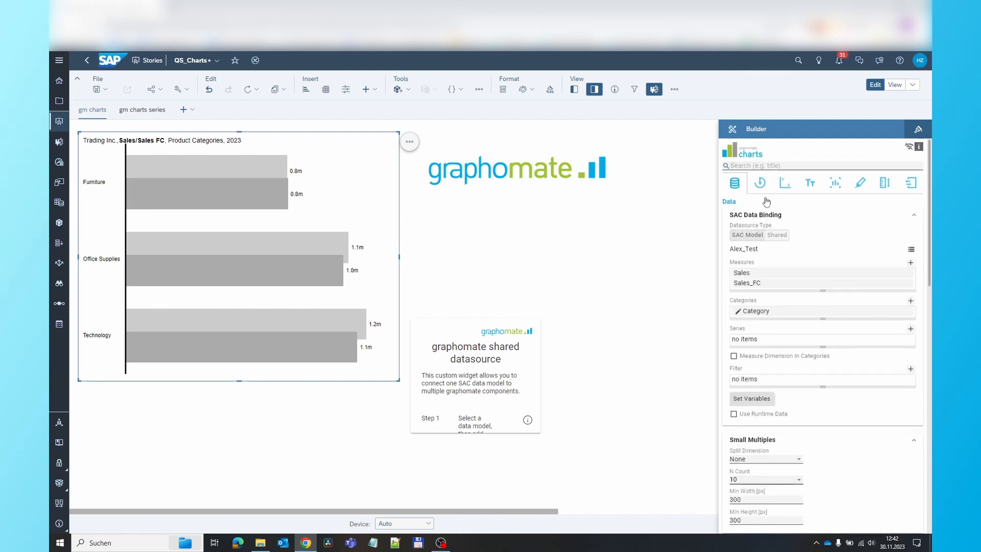
scroll(830, 309, "down", 5)
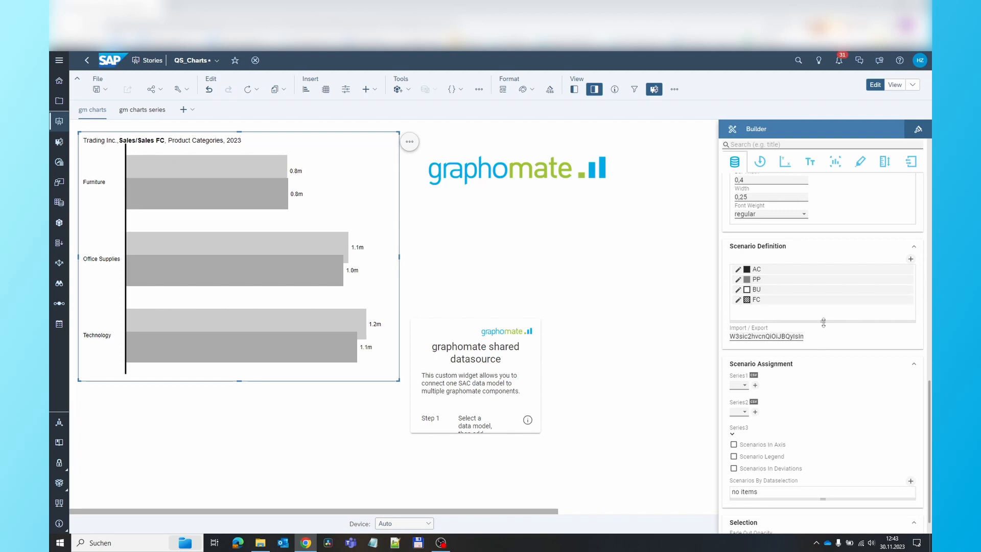
scroll(824, 322, "up", 6)
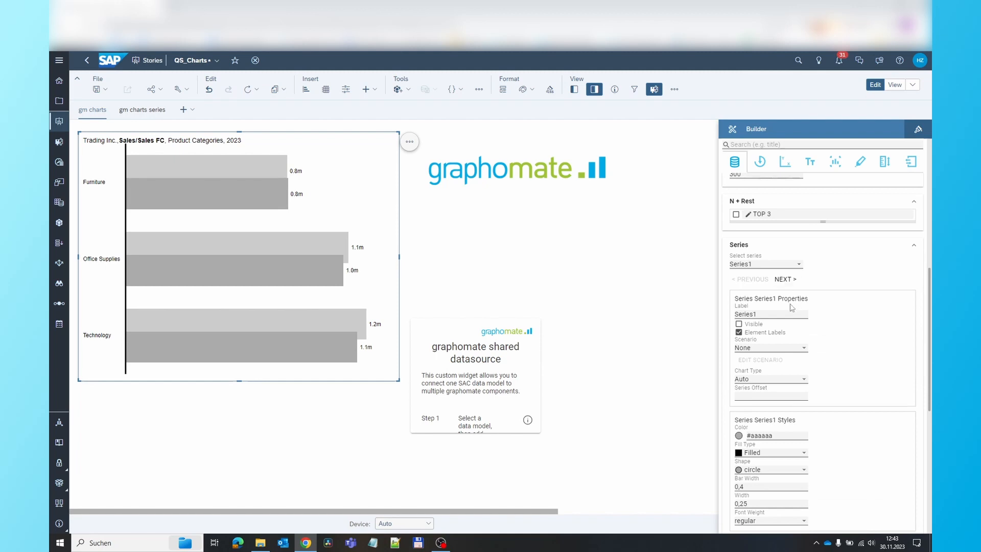
left_click_drag(805, 314, 717, 315)
type("Sales")
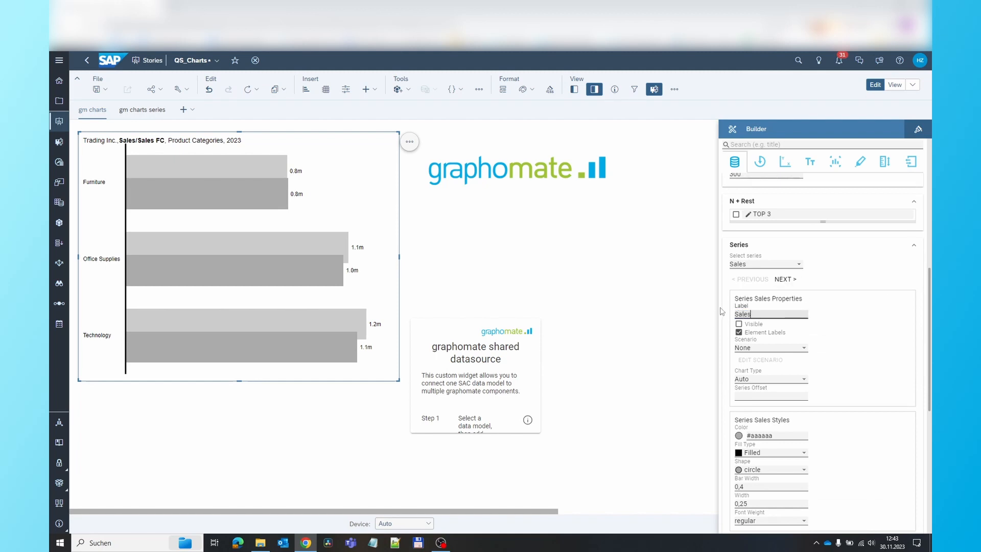
scroll(764, 240, "up", 5)
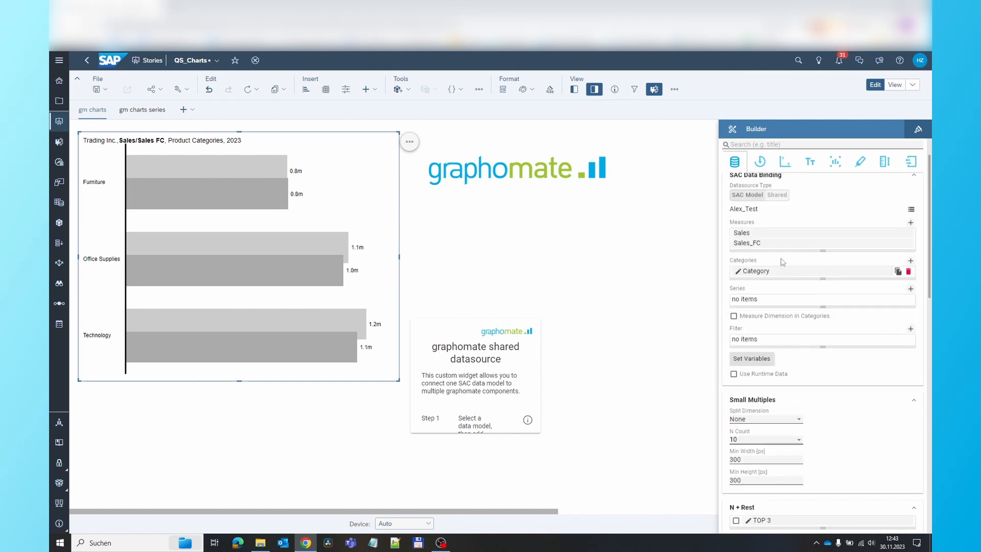
scroll(804, 327, "down", 3)
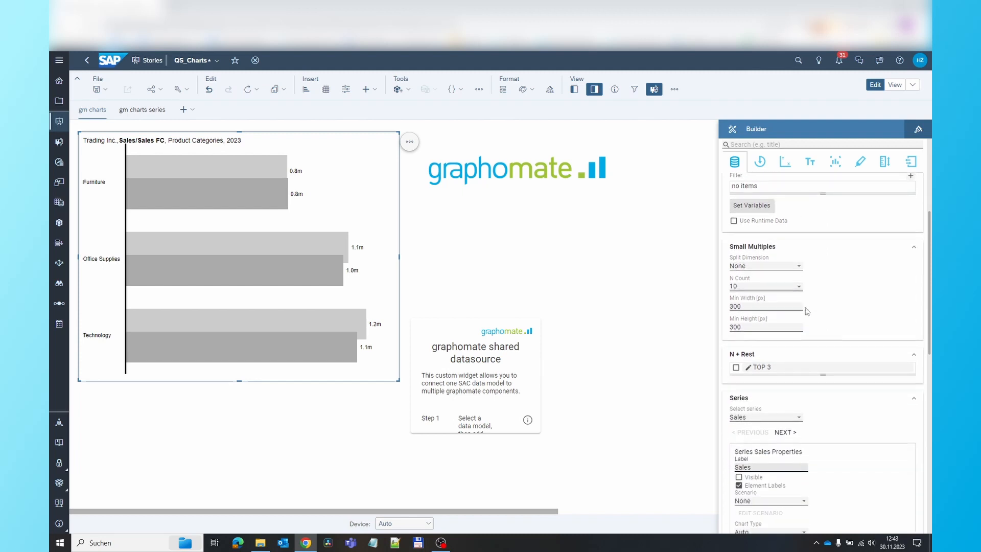
scroll(806, 423, "down", 2)
left_click(769, 425)
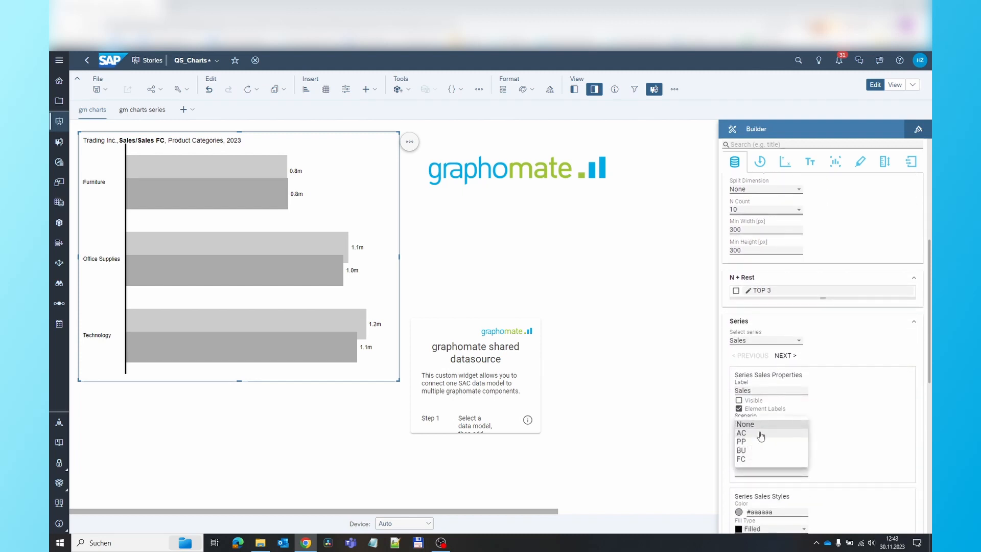
left_click(749, 435)
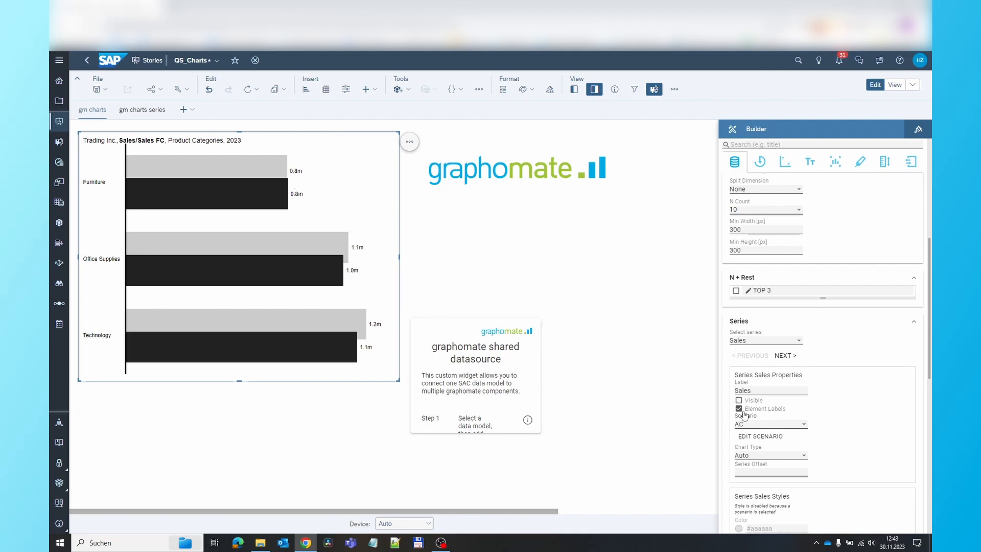
Label the second data series Sales FC and assign it the FC scenario.
left_click(784, 355)
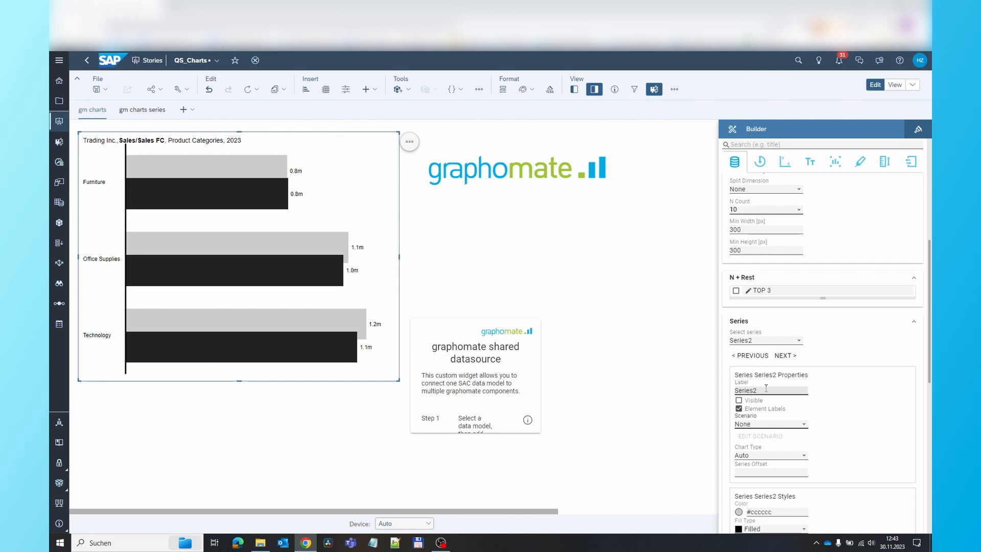
type("Sales FC")
left_click(805, 424)
left_click(757, 460)
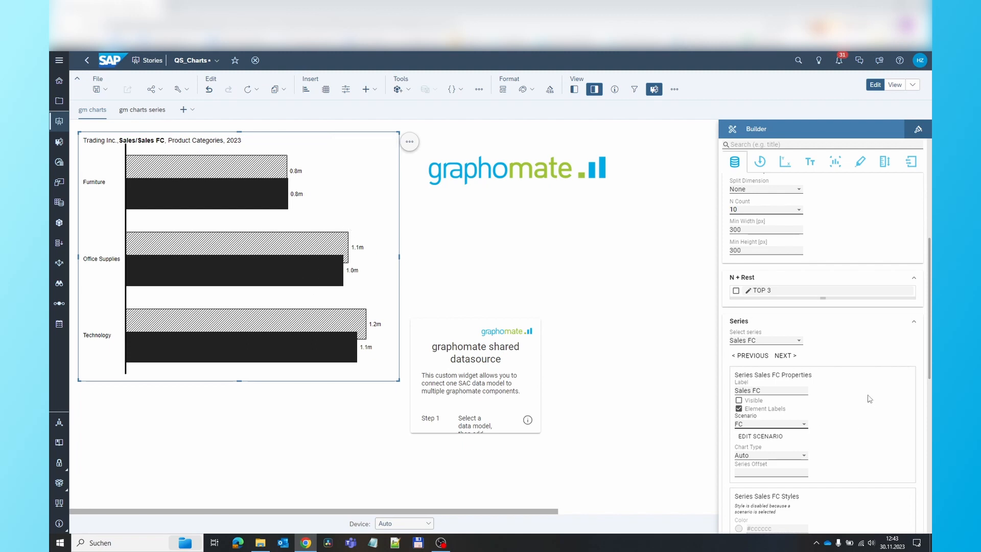
Enable the percent deviation between Sales and Sales FC, and switch the absolute deviation on and off again.
scroll(869, 398, "up", 5)
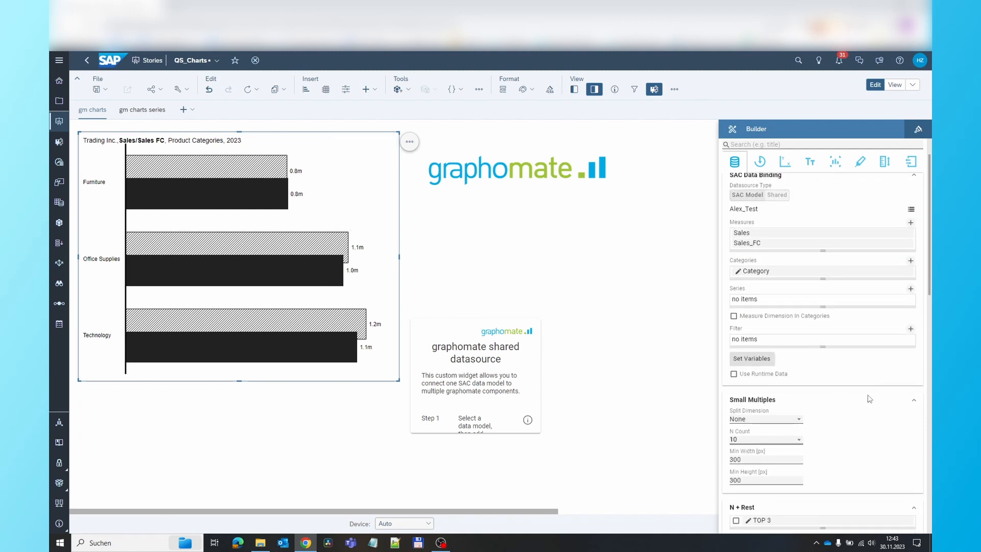
left_click(762, 163)
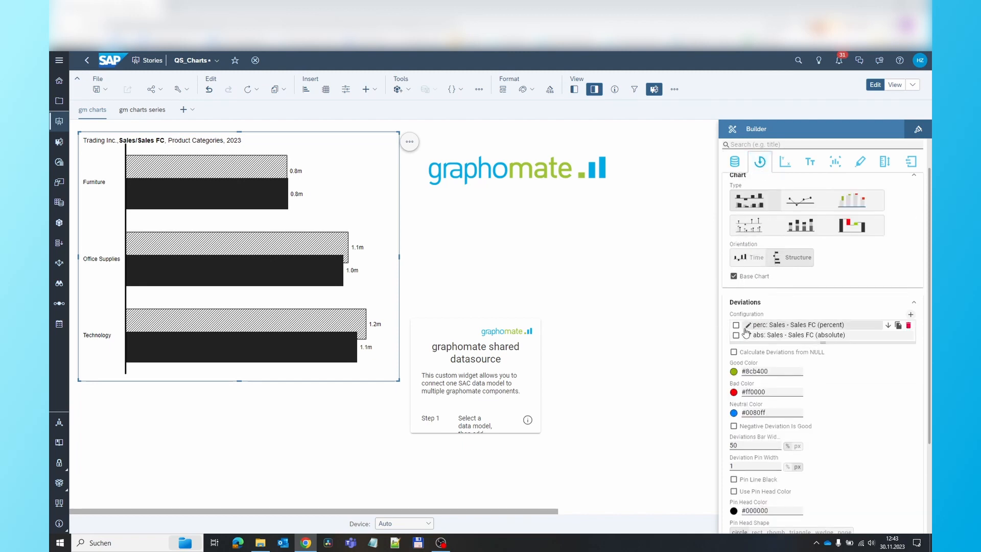
mouse_move(386, 163)
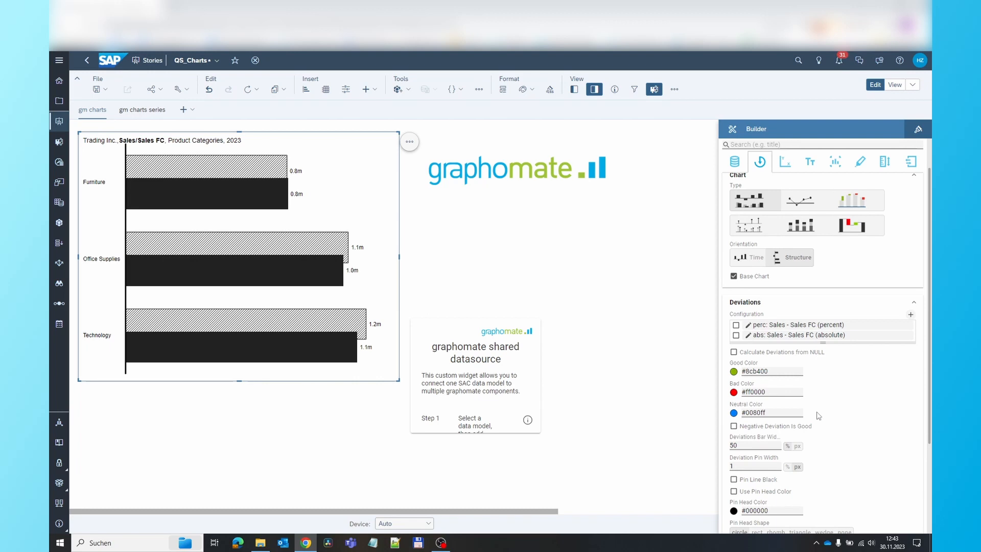
scroll(819, 416, "down", 2)
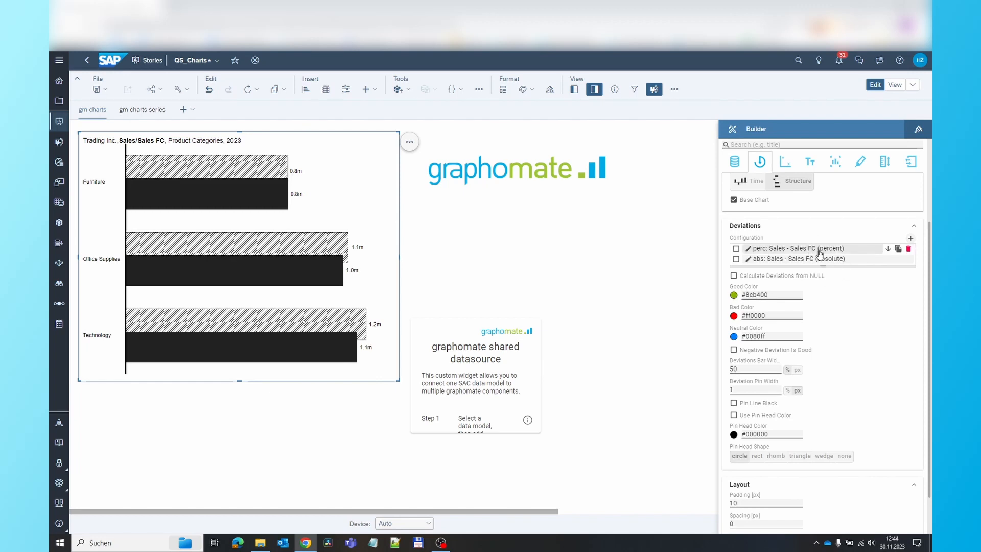
left_click(736, 250)
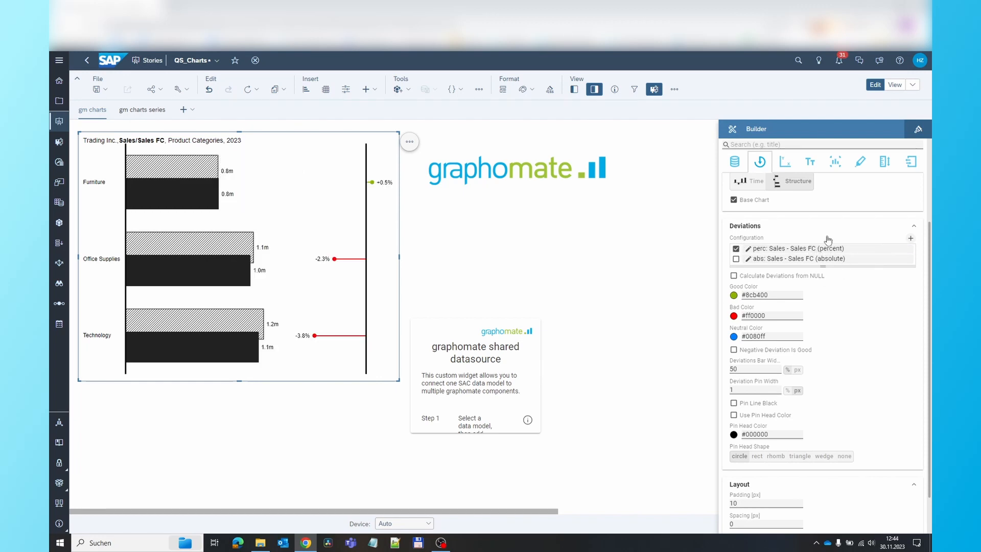
left_click(736, 258)
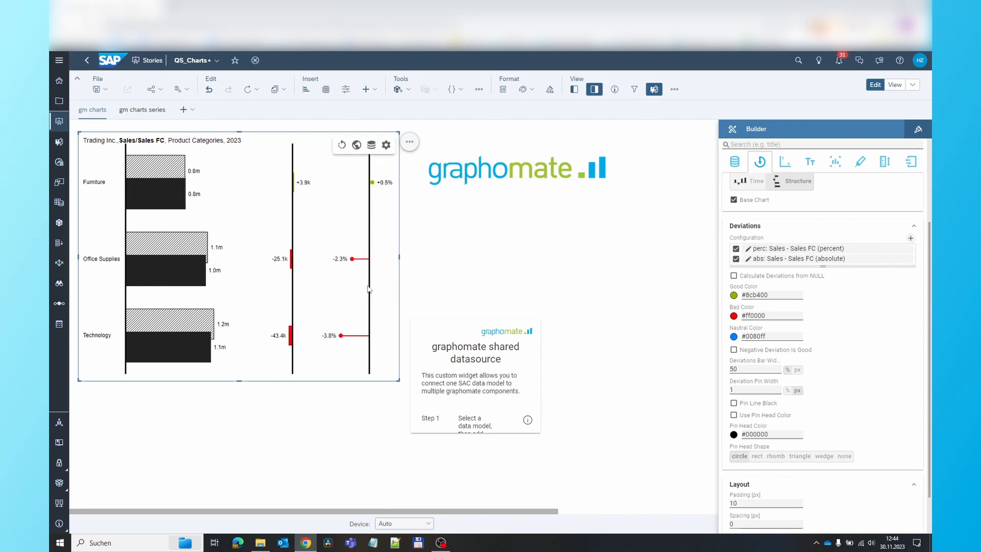
left_click(736, 258)
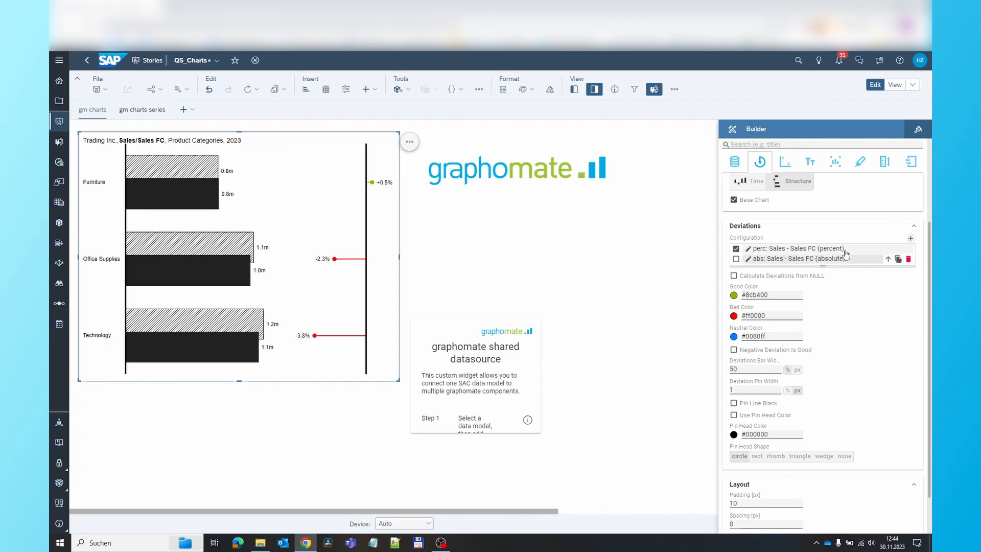
Examine the type and minuend options of the percent deviation and close its configuration without changing them.
left_click(910, 239)
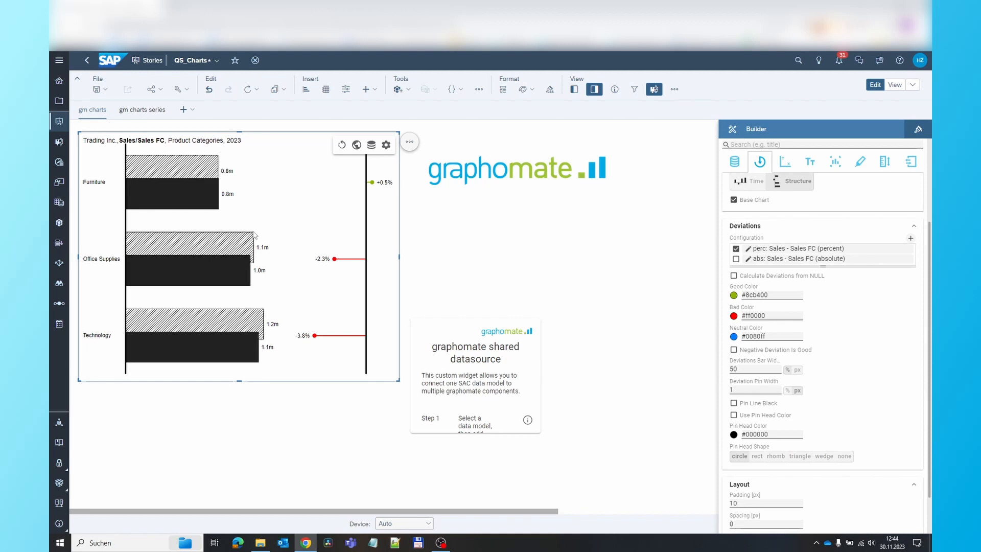
left_click(811, 250)
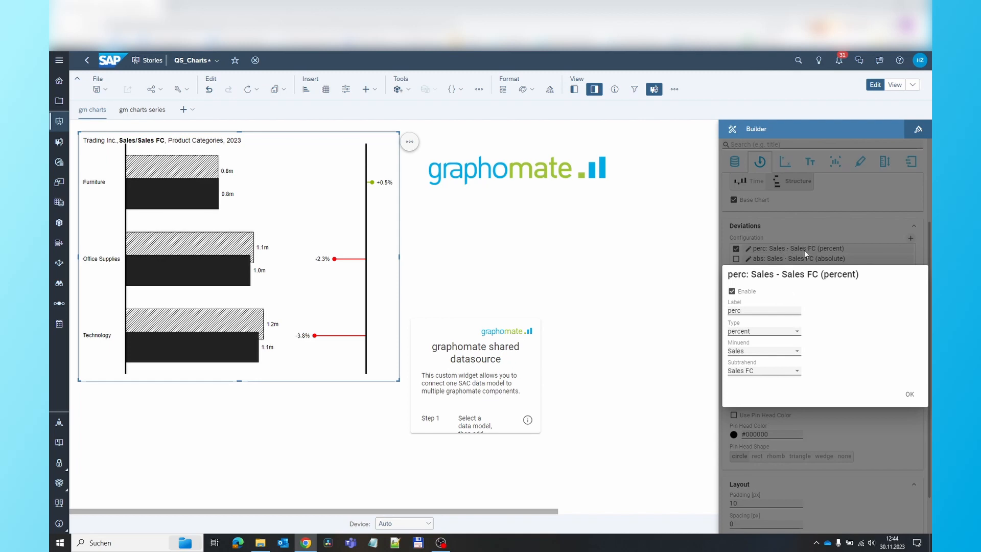
left_click(780, 338)
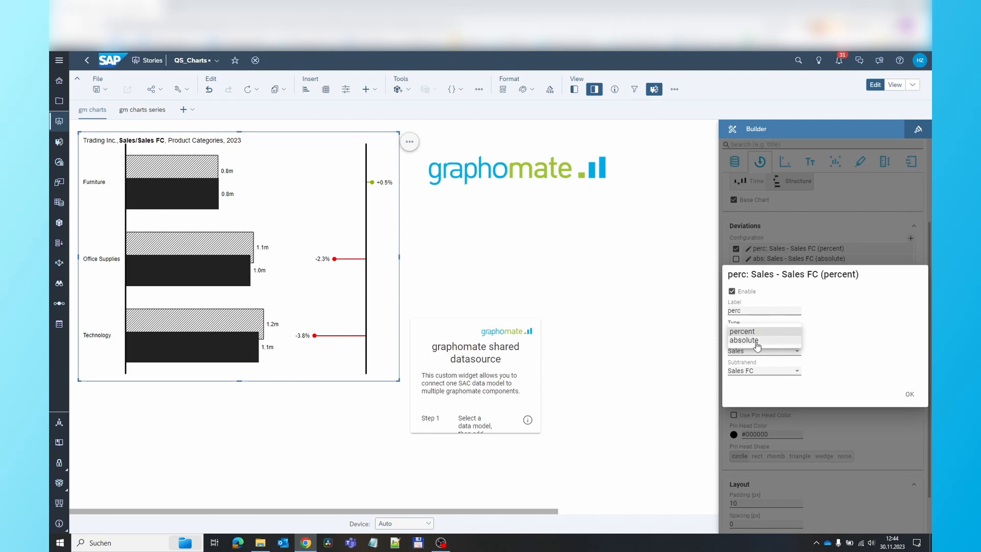
left_click(839, 331)
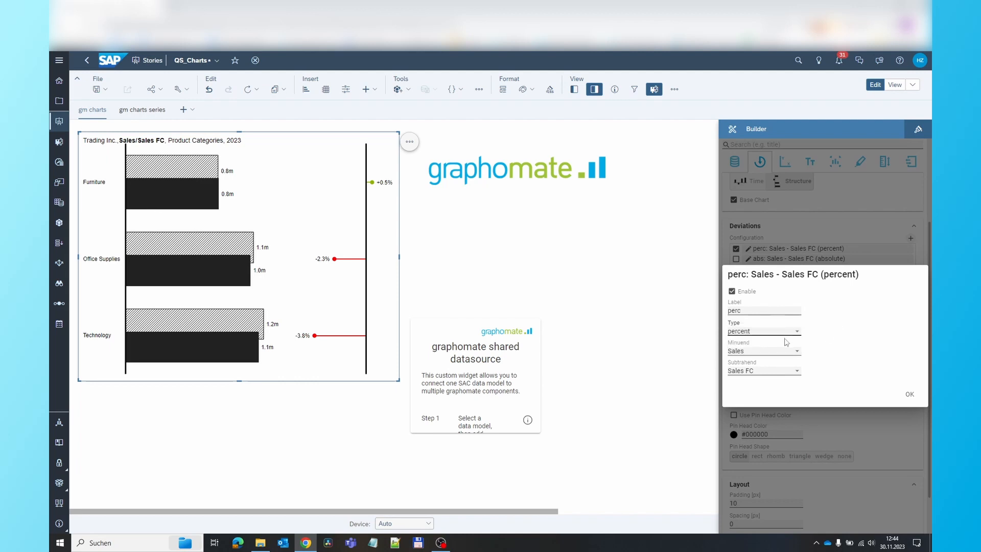
left_click(780, 354)
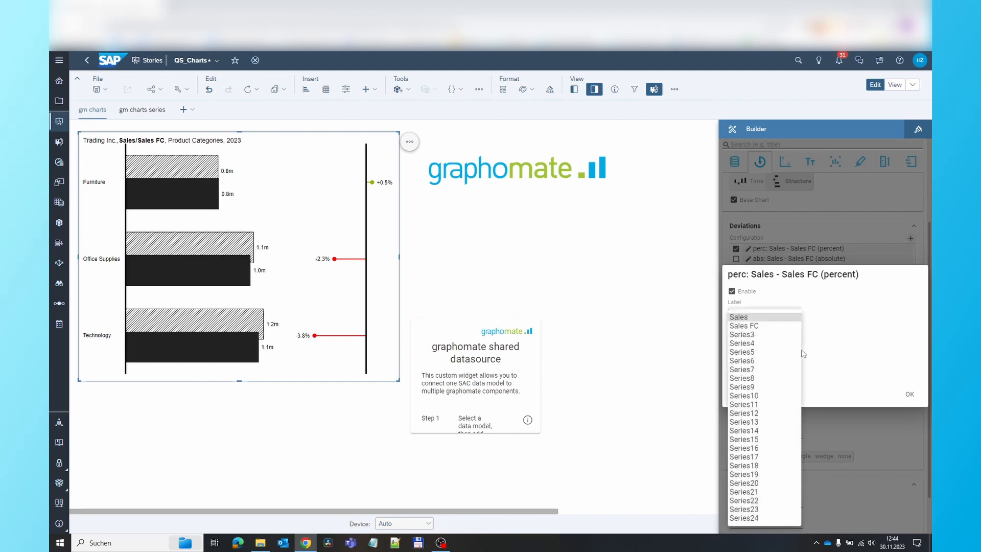
left_click(819, 338)
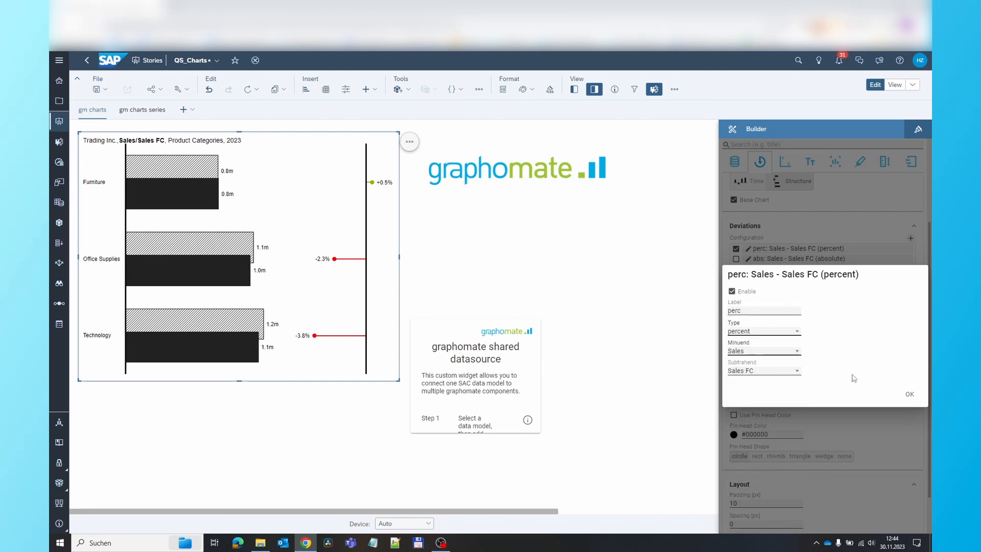
left_click(909, 394)
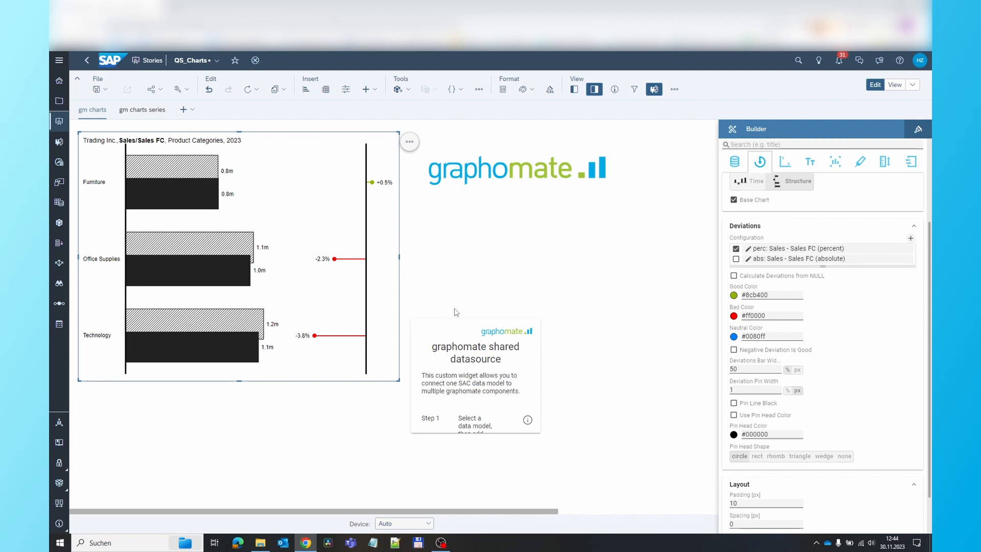
On the gm charts series page, assign the Segment dimension to the series of the Sales chart and check a resulting bar segment.
left_click(148, 112)
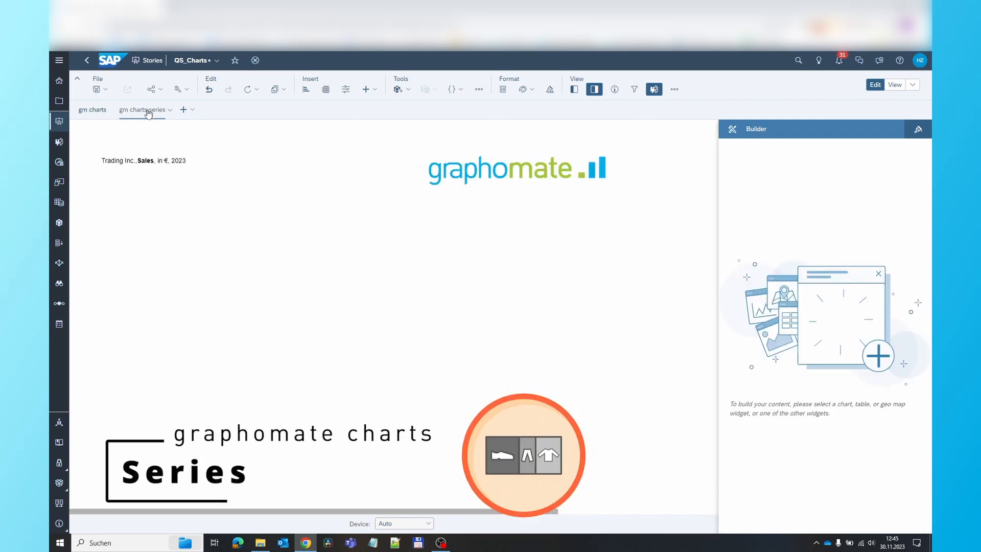
left_click(328, 212)
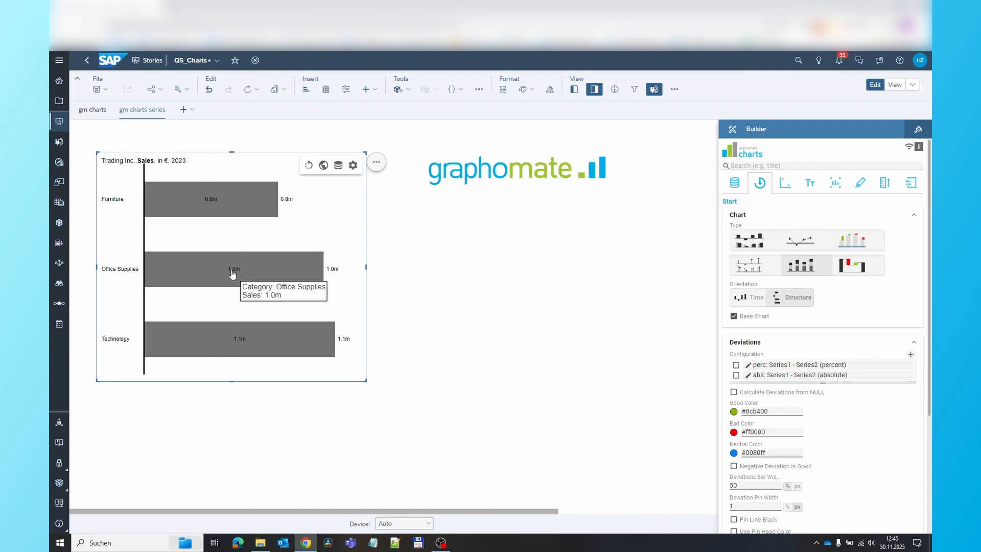
left_click(736, 185)
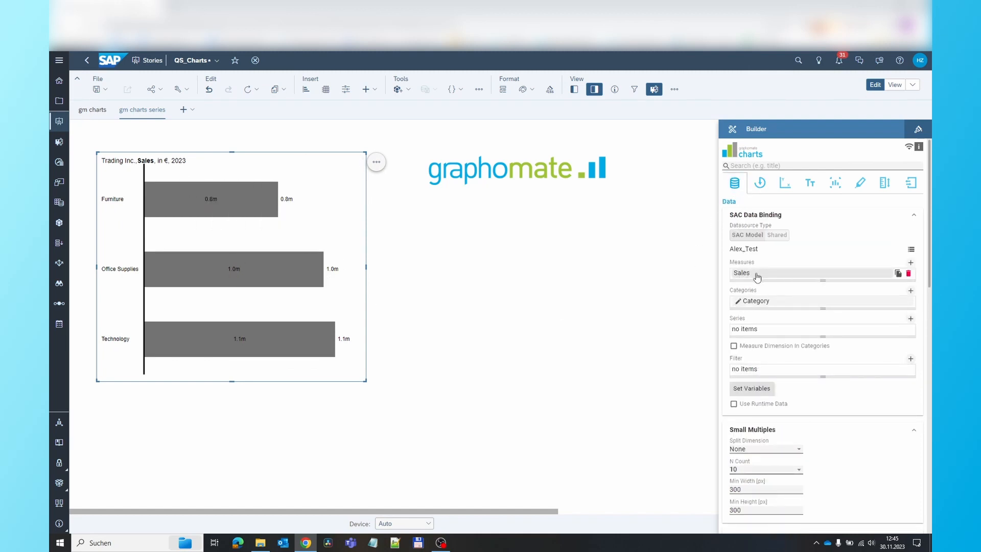
left_click(761, 331)
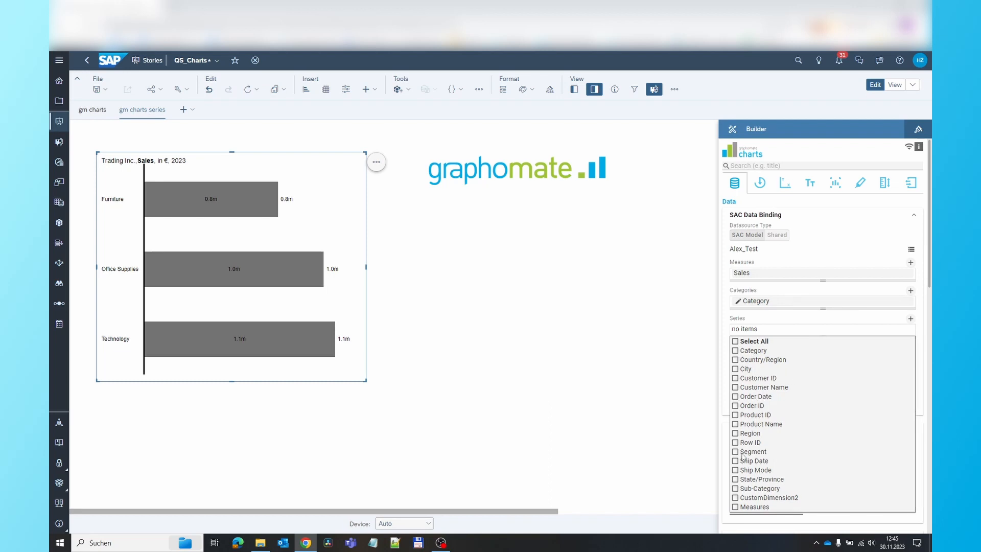
left_click(794, 452)
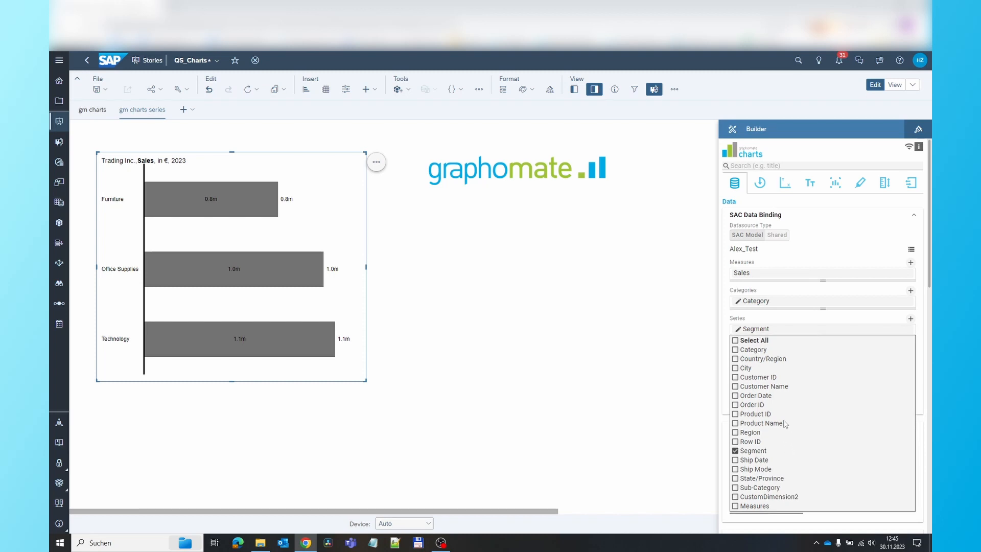
left_click(821, 328)
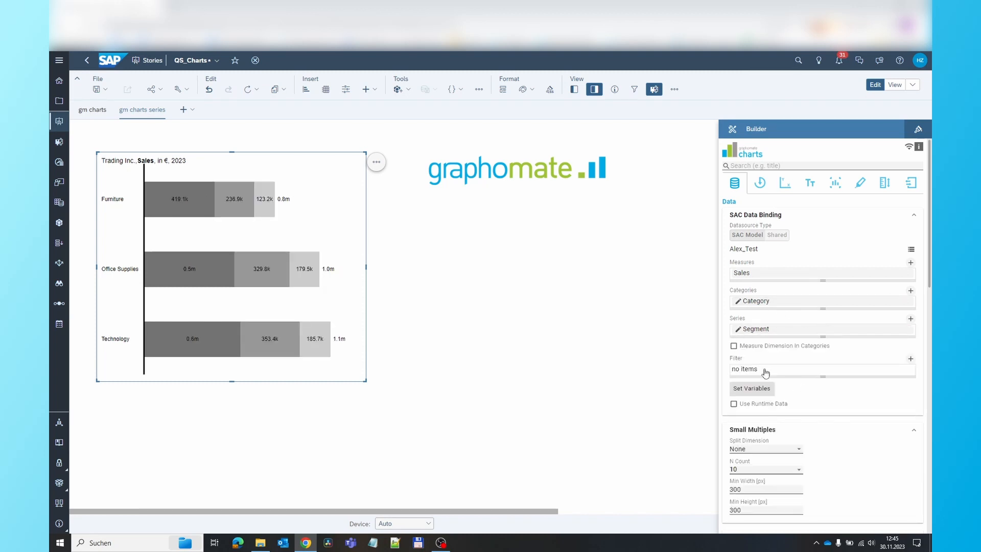
mouse_move(197, 208)
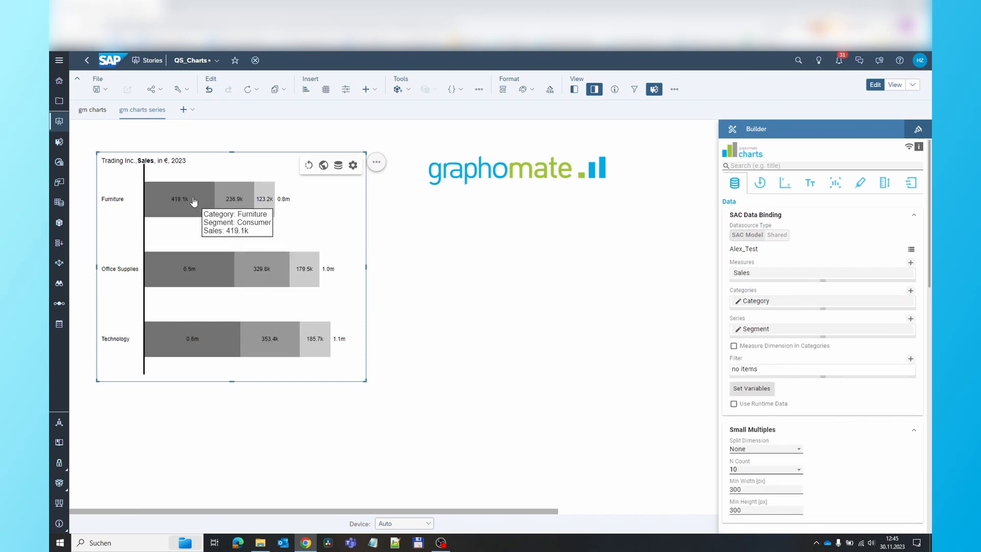
left_click(761, 184)
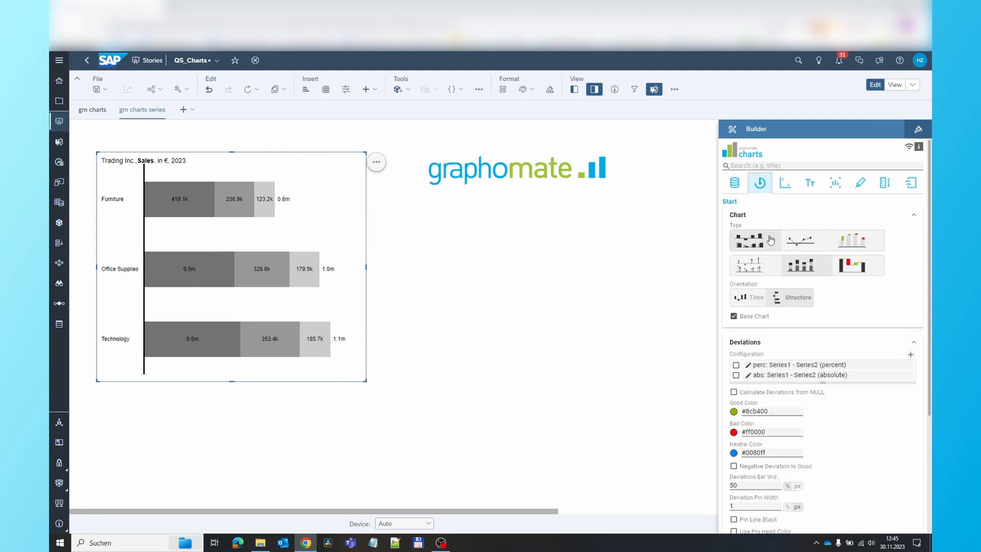
left_click(734, 182)
mouse_move(182, 194)
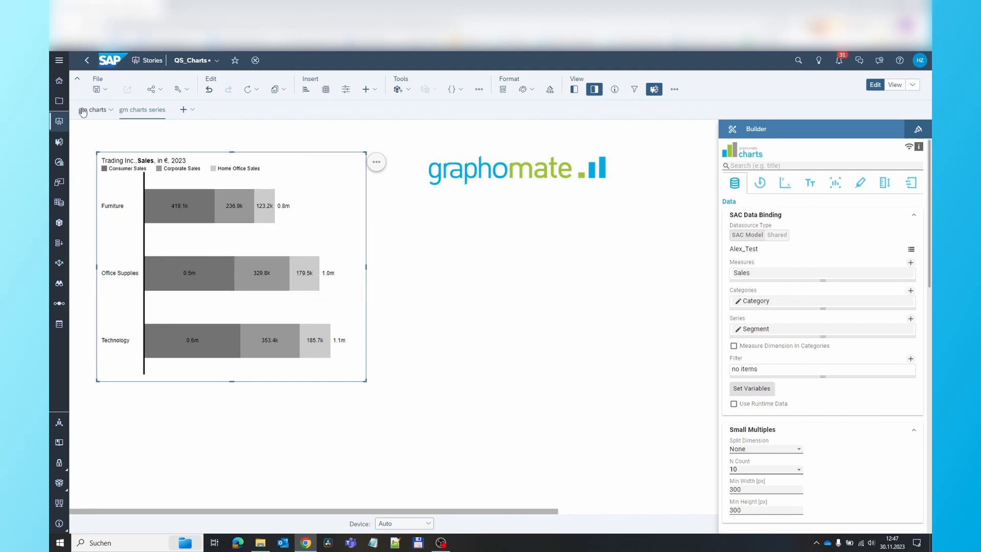
On the gm charts page, add a threshold reference line with a line base of 500000 to the Sales/Sales FC chart.
left_click(83, 110)
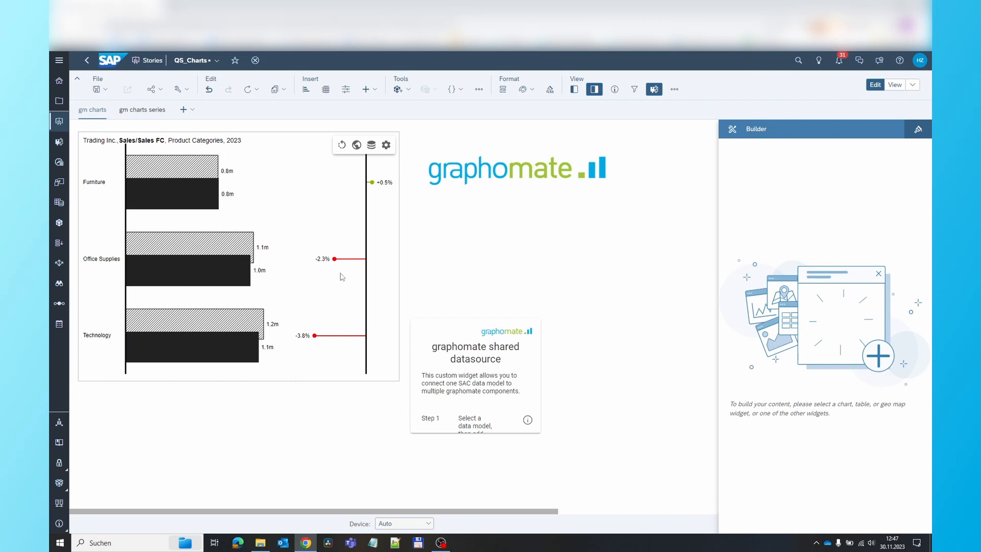
left_click(328, 133)
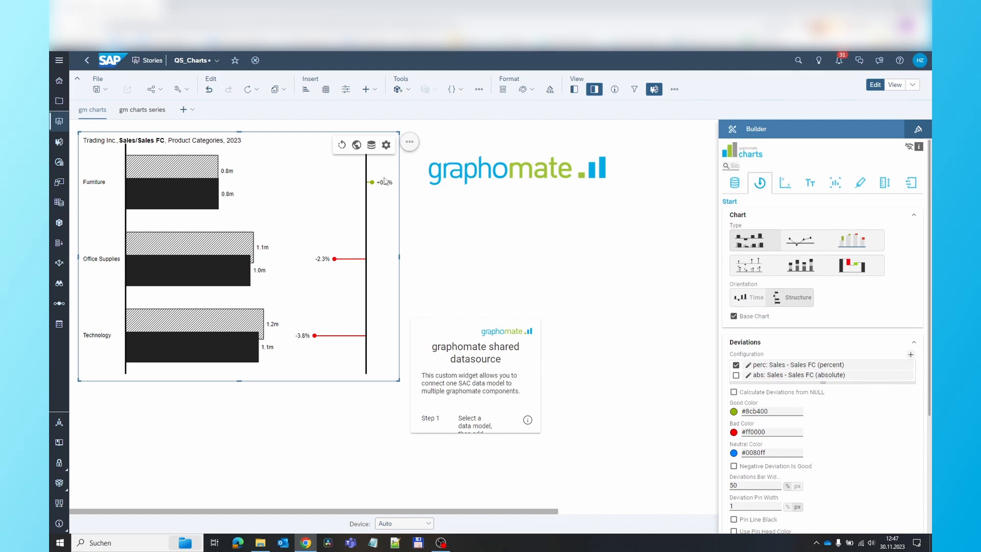
left_click(860, 184)
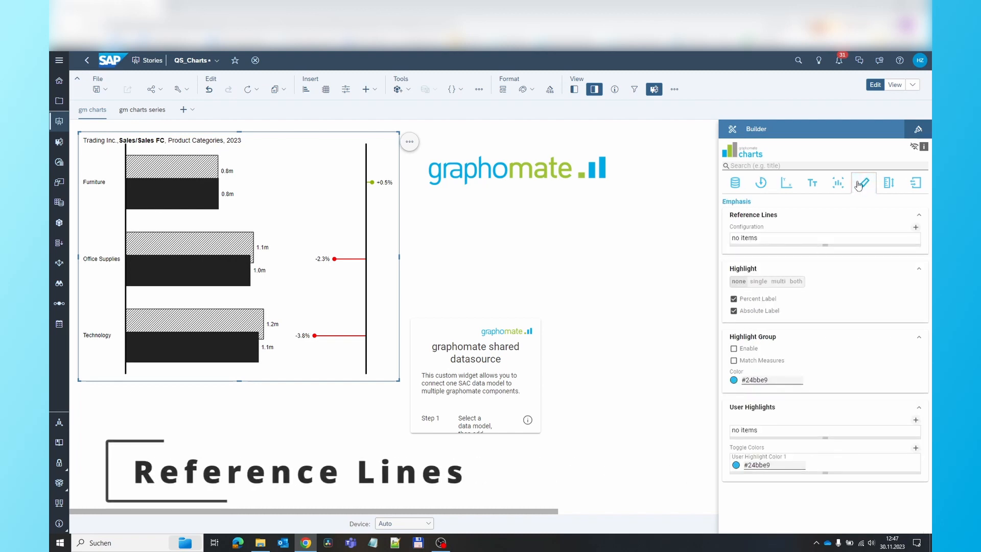
left_click(816, 241)
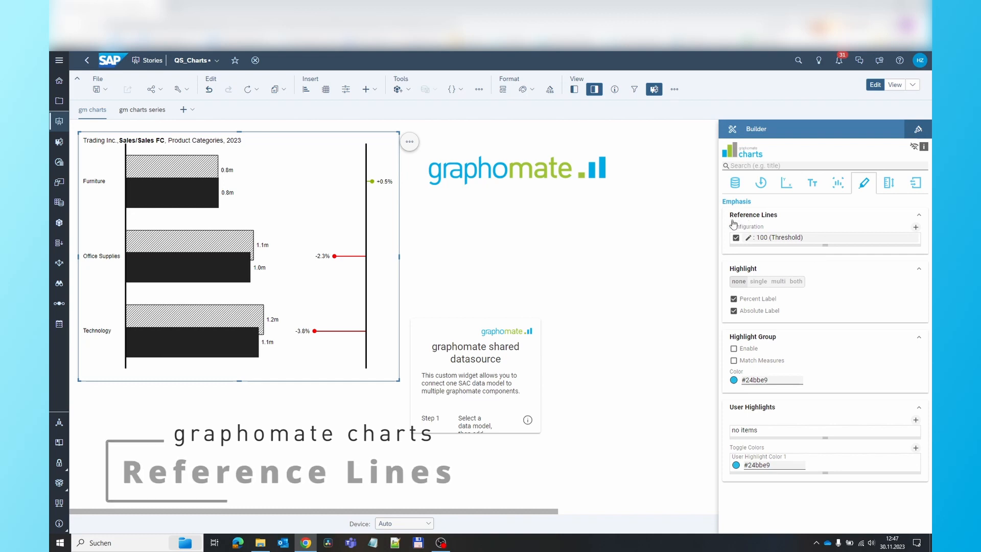
left_click(790, 239)
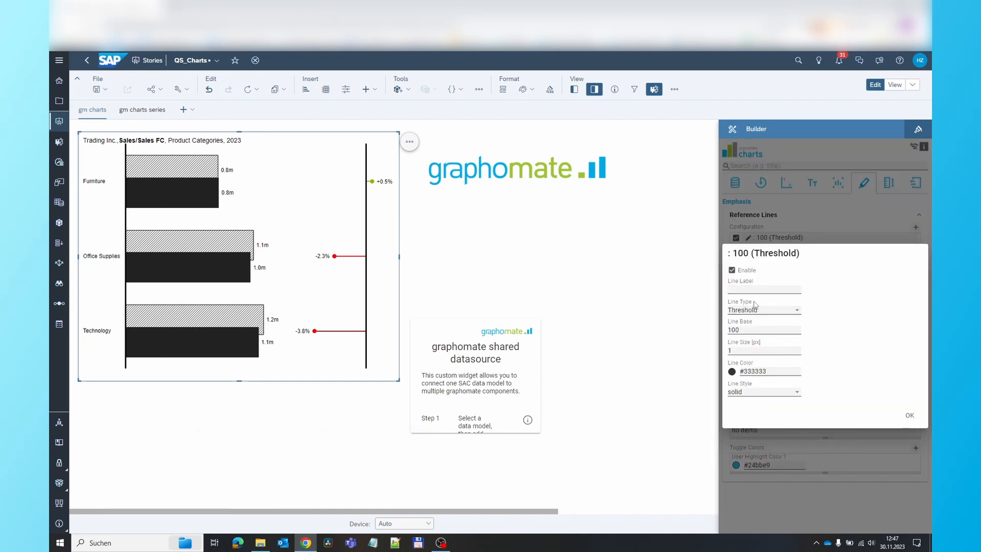
left_click(754, 330)
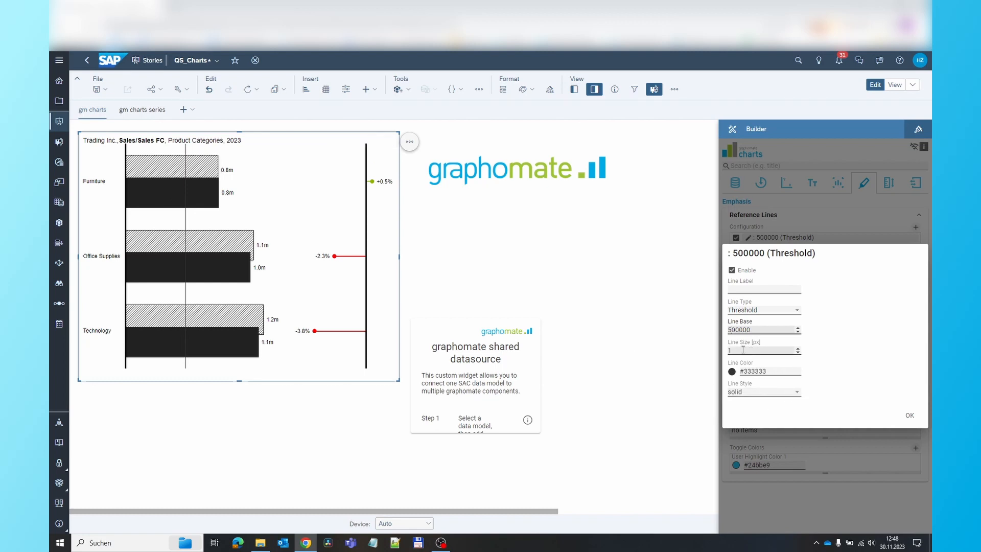
Set the threshold reference line's size to 2 px and its colour to #FF0000.
left_click(798, 351)
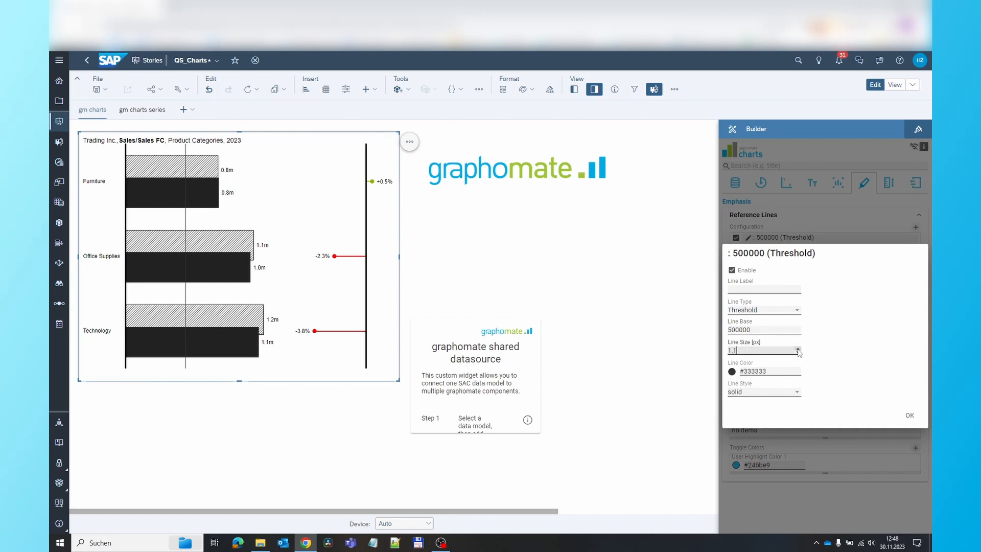
double_click(756, 352)
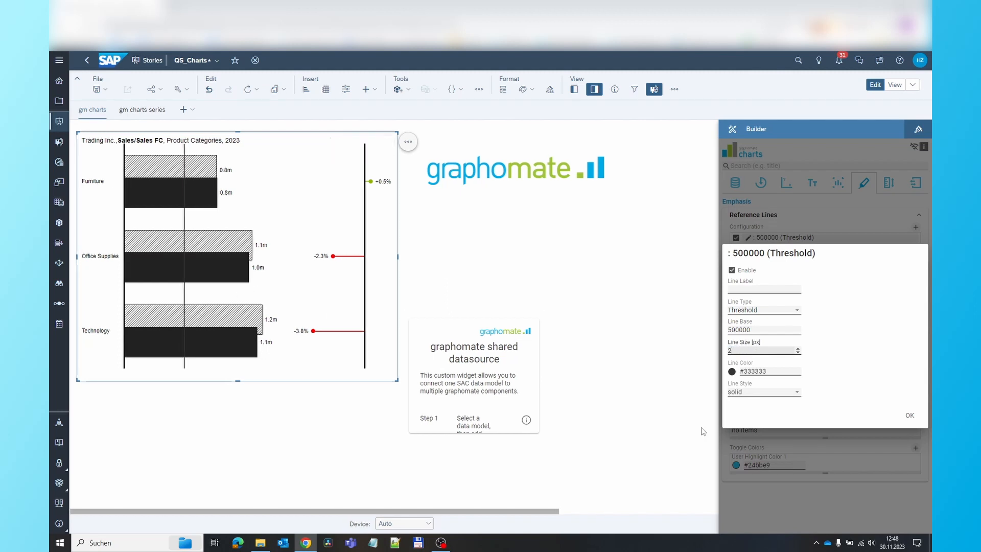
left_click(733, 372)
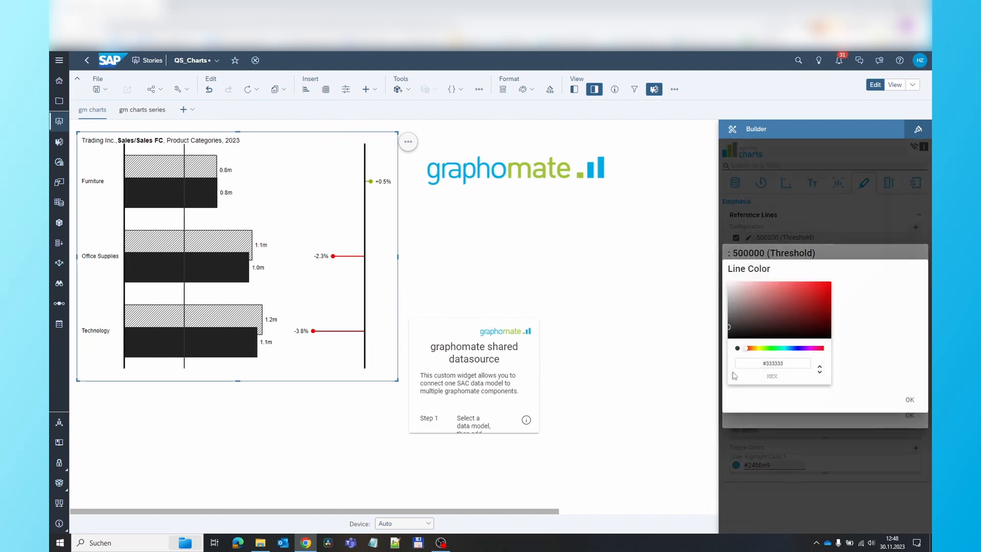
left_click_drag(802, 311, 850, 278)
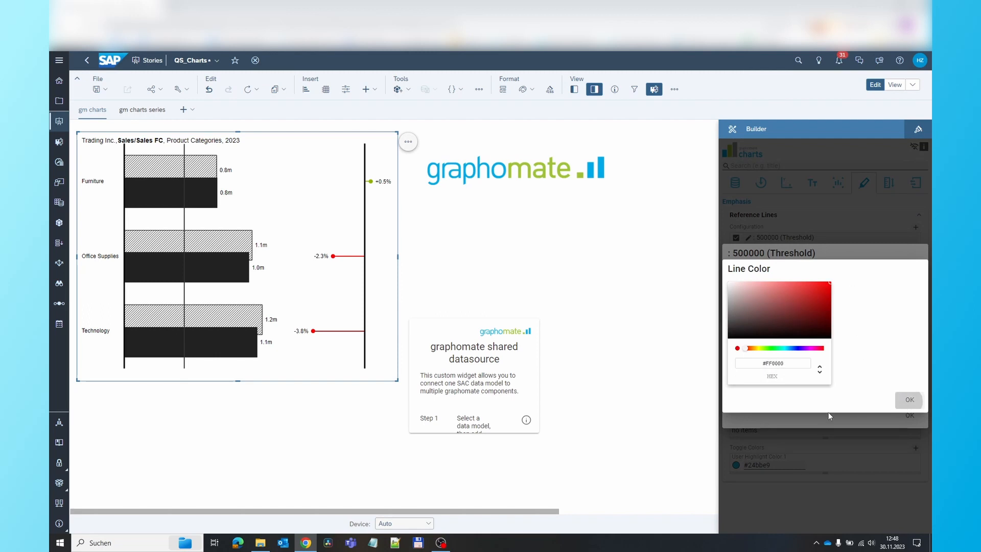
left_click(909, 400)
Try the dotted style on the threshold reference line, set it to dashed and close the line's configuration.
left_click(766, 391)
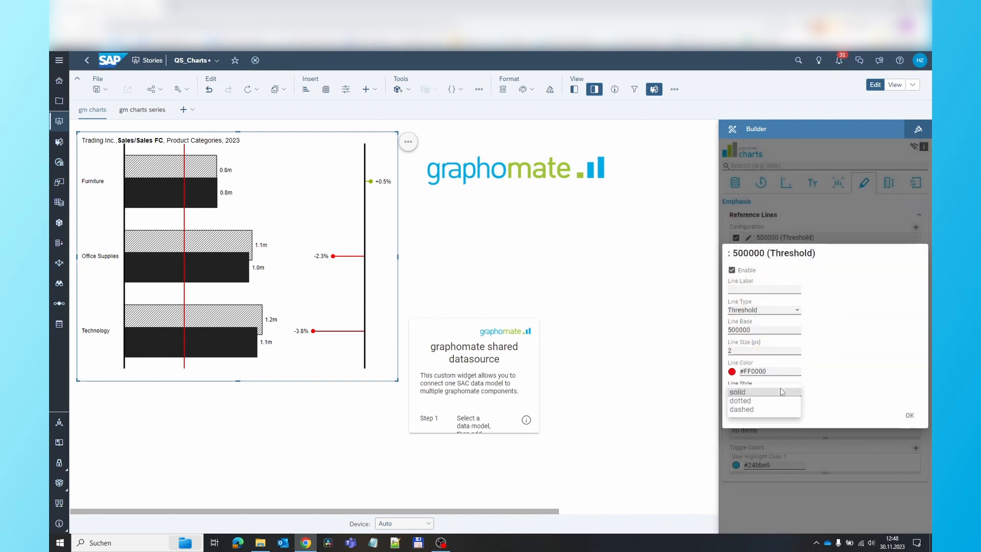
left_click(754, 402)
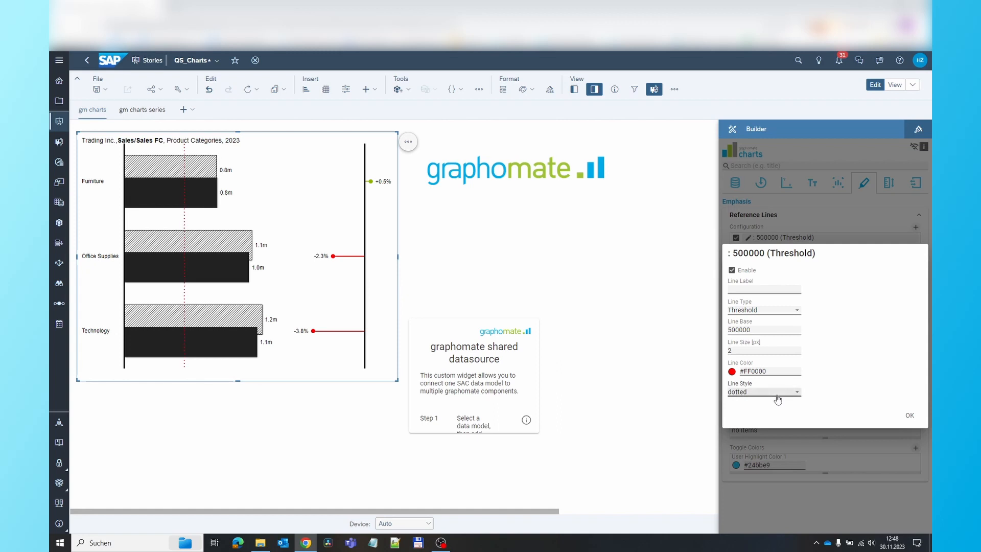
left_click(774, 393)
left_click(751, 412)
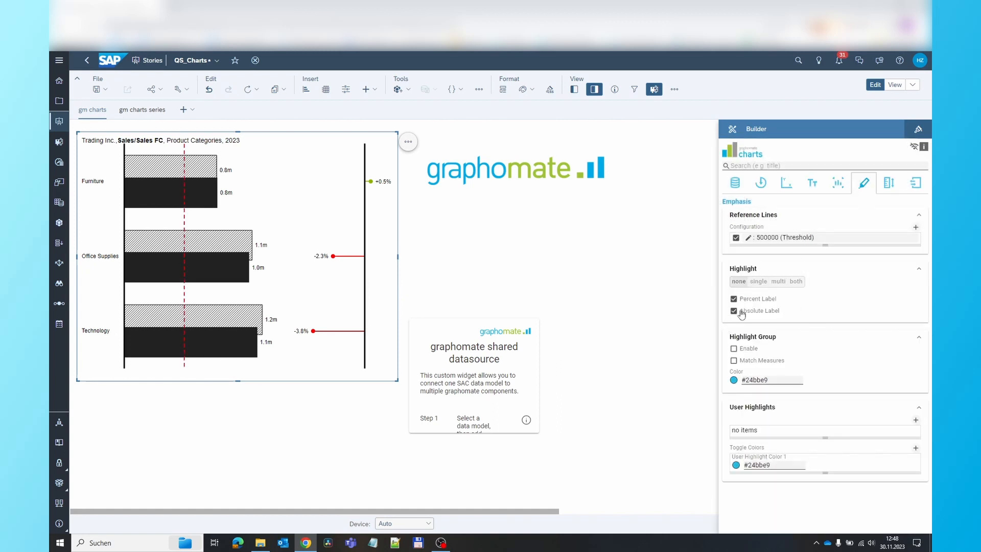
Enable a single highlight on the Sales/Sales FC chart and set its end series to Sales FC.
left_click(759, 281)
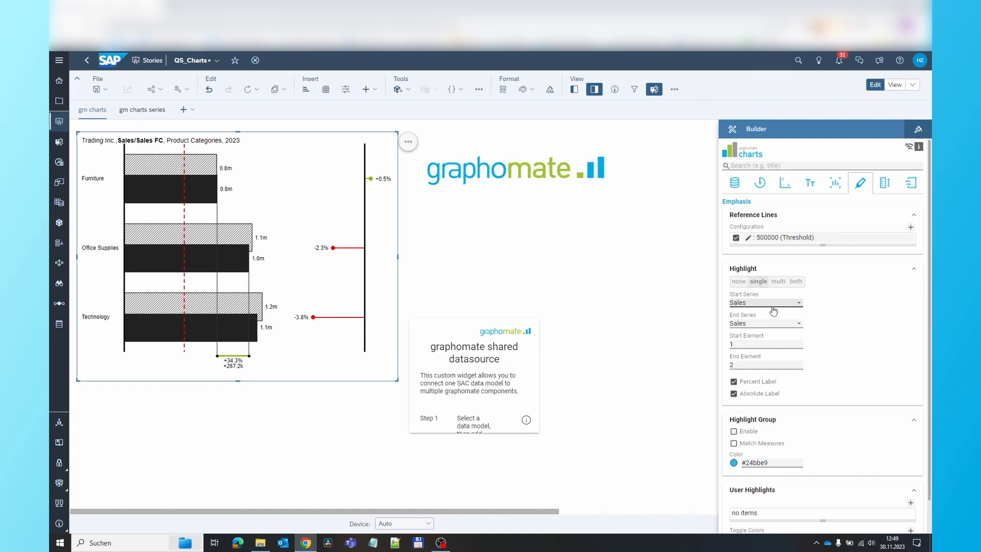
left_click(766, 326)
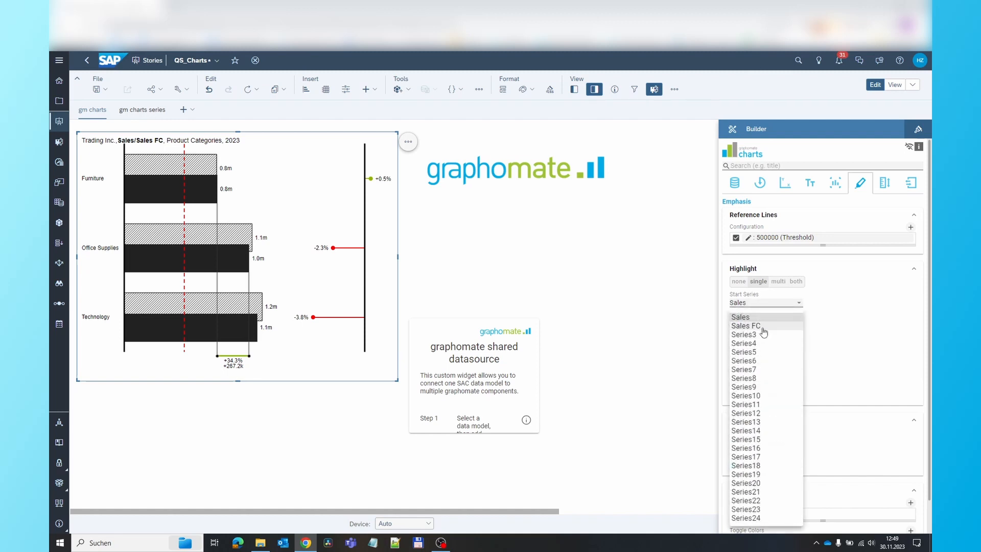
left_click(761, 332)
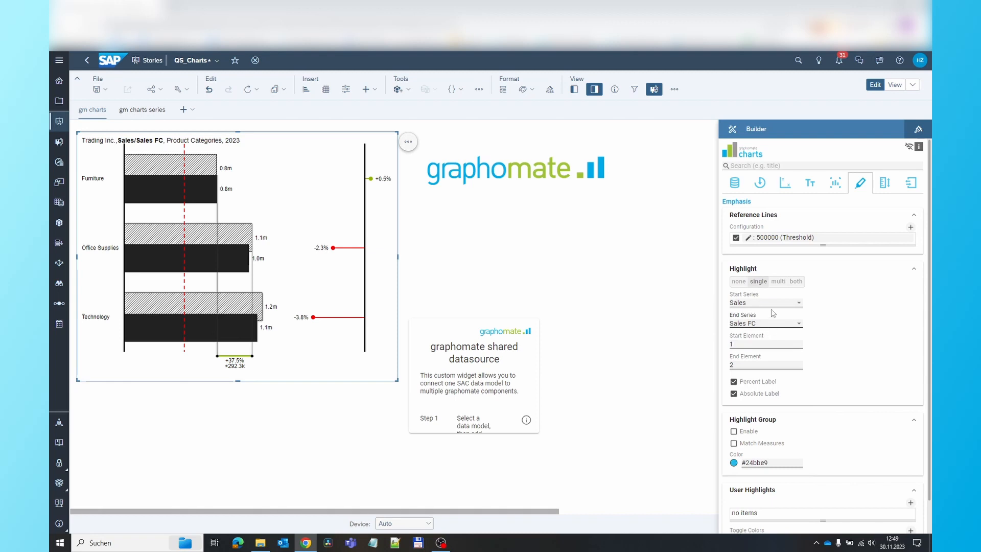
Switch to multi highlights and add a second one from Sales, start element 2, to Sales FC, end element 3.
left_click(779, 281)
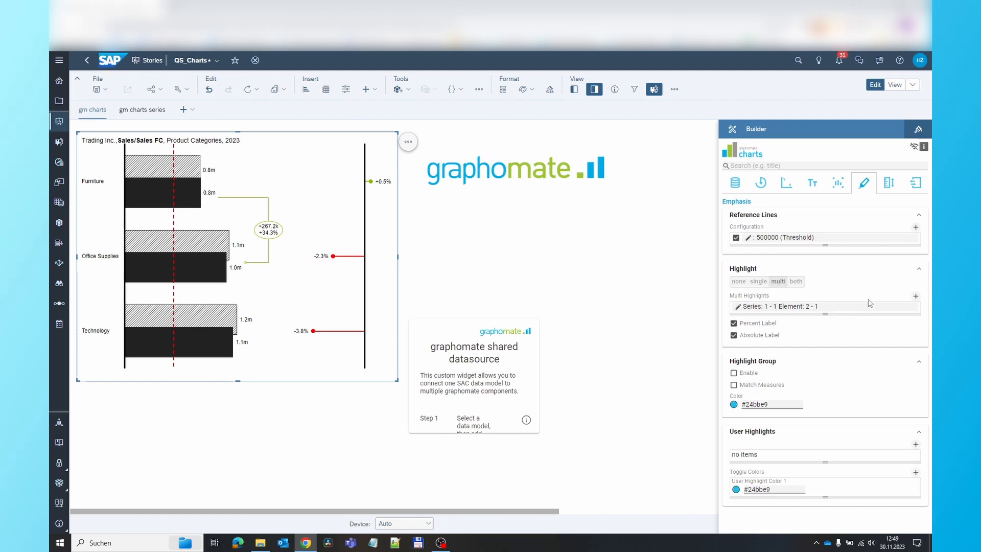
left_click(916, 297)
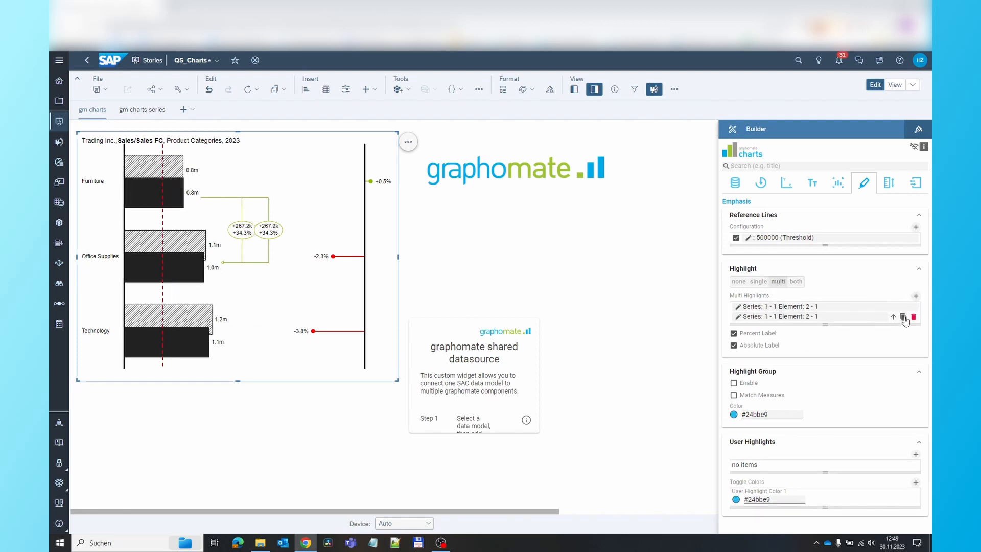
left_click(832, 320)
left_click(795, 305)
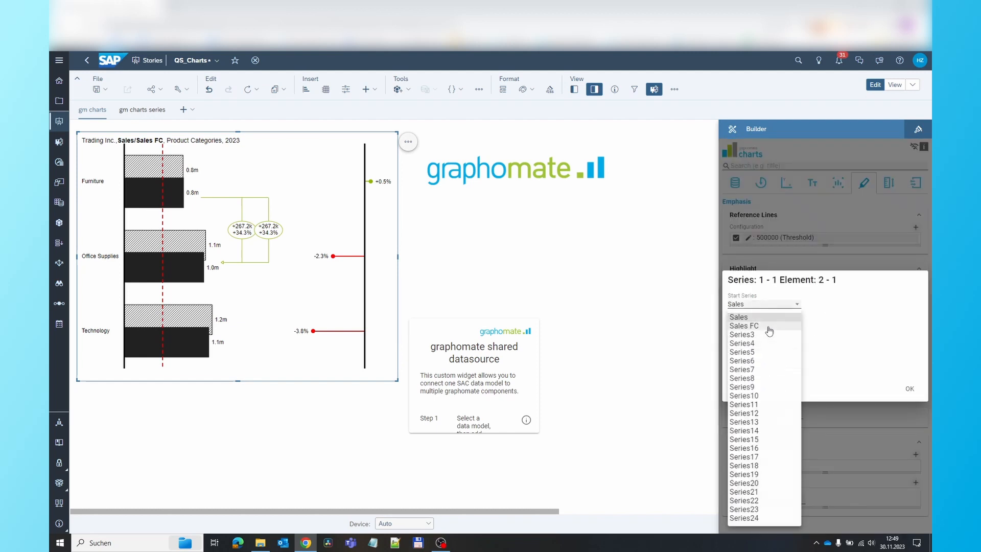
left_click(769, 330)
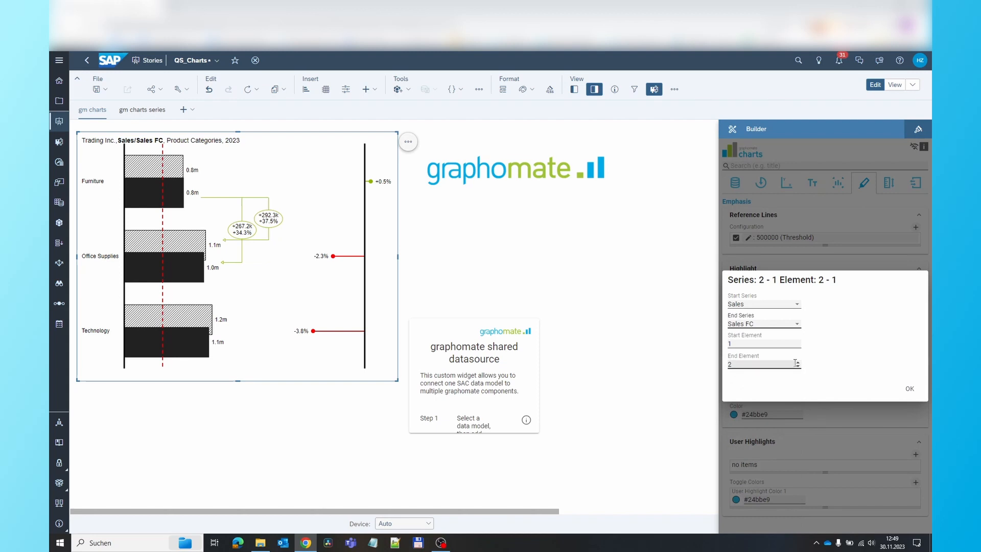
left_click(797, 361)
left_click(798, 342)
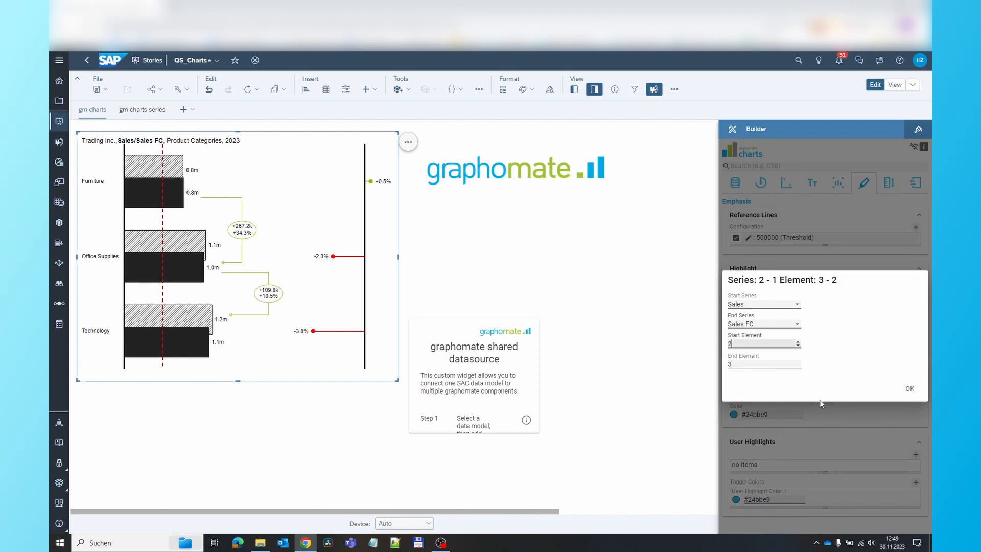
left_click(909, 389)
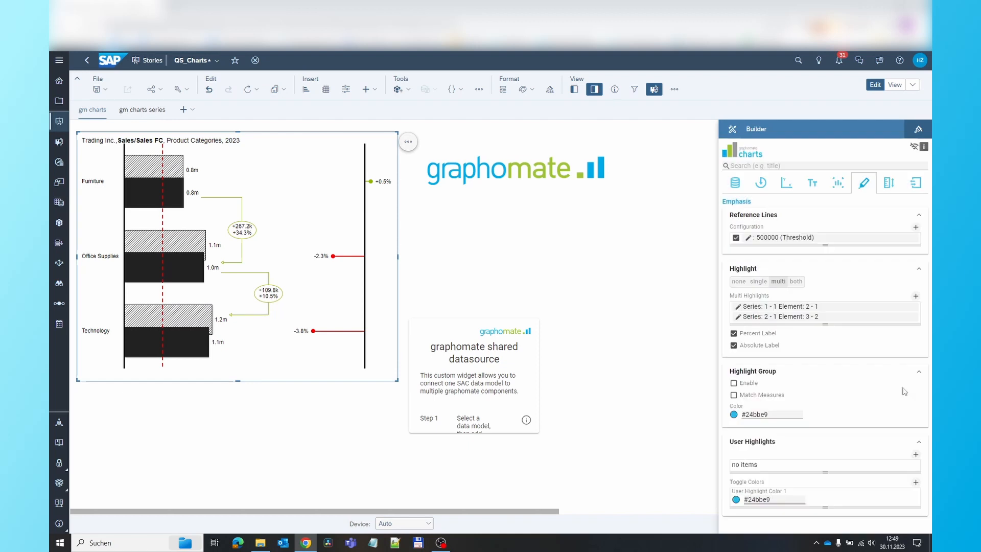
Set the highlight mode to both so the single and multi highlights are shown together.
left_click(796, 282)
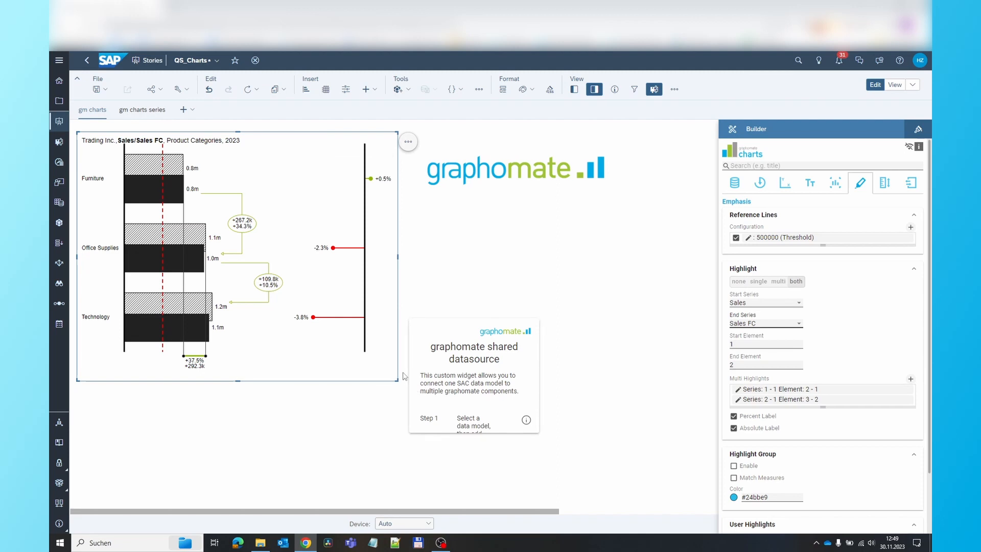
mouse_move(394, 370)
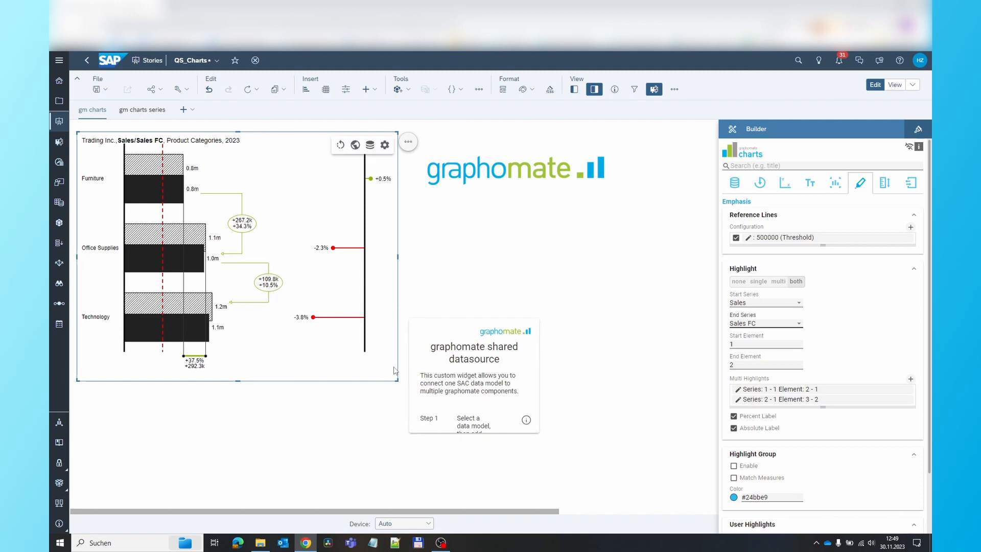